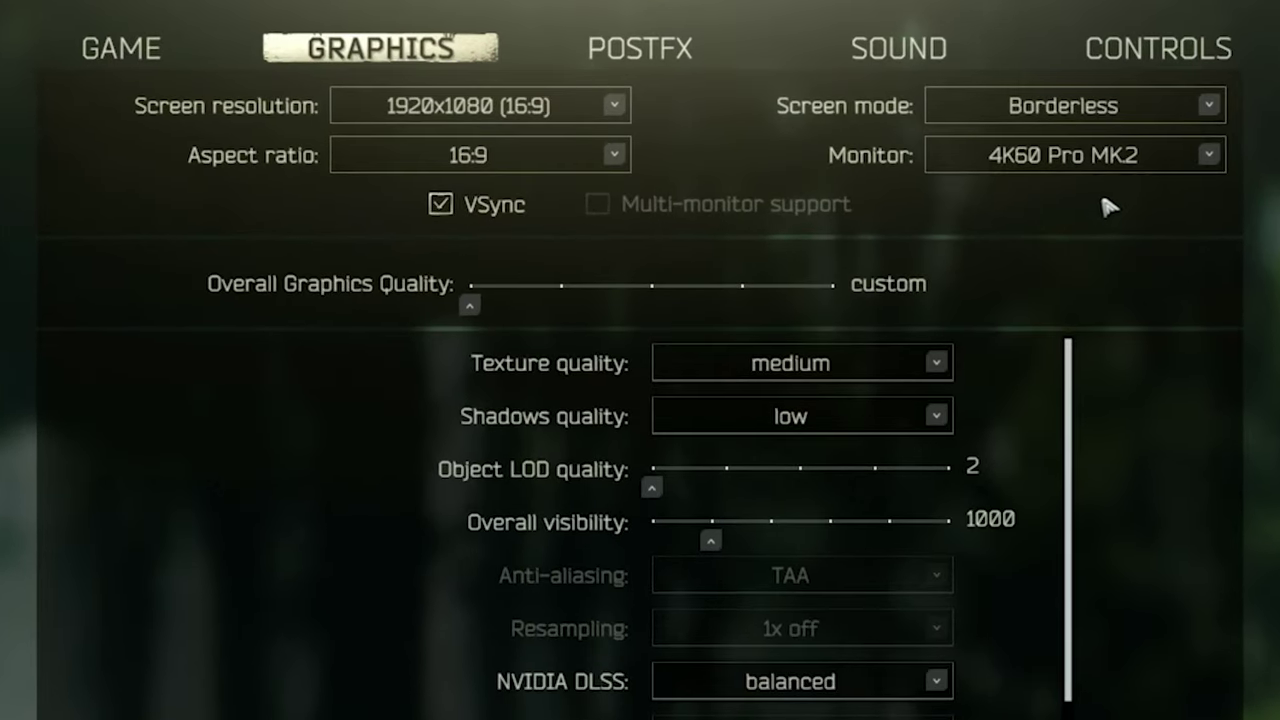
Step: Look at the texture quality options in the graphics settings, leaving medium selected
click(1092, 123)
click(804, 382)
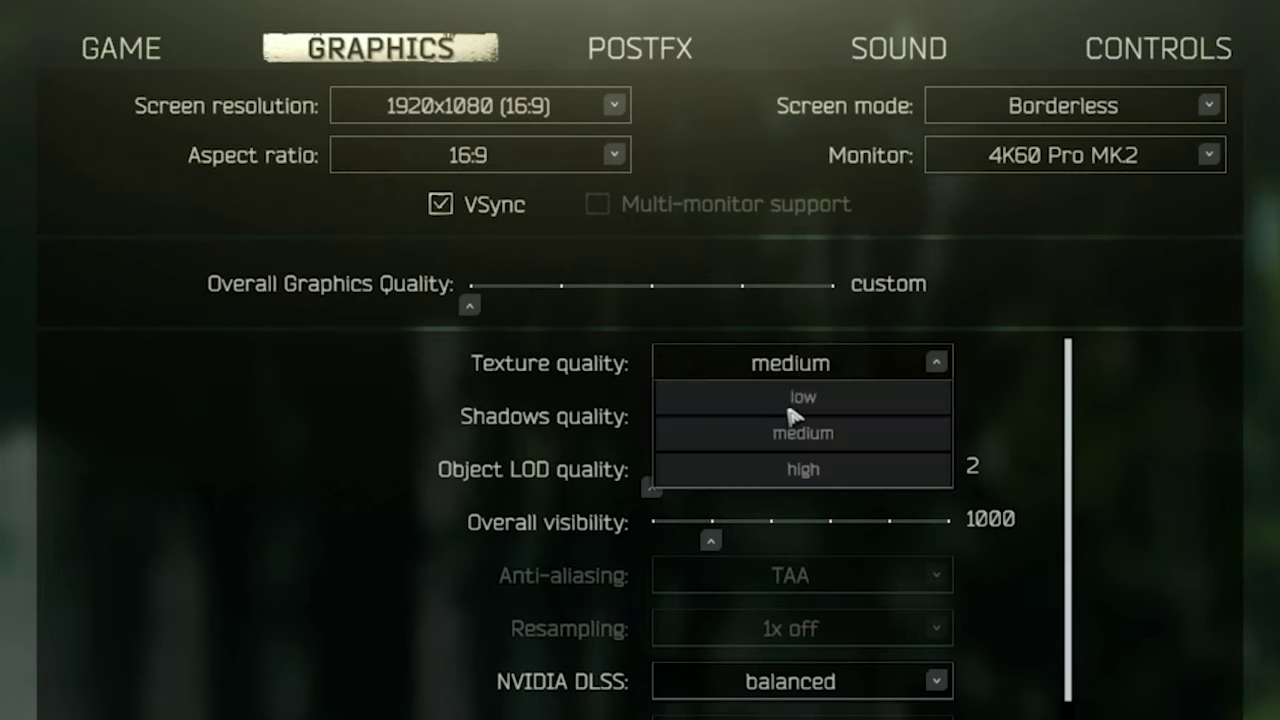
click(934, 362)
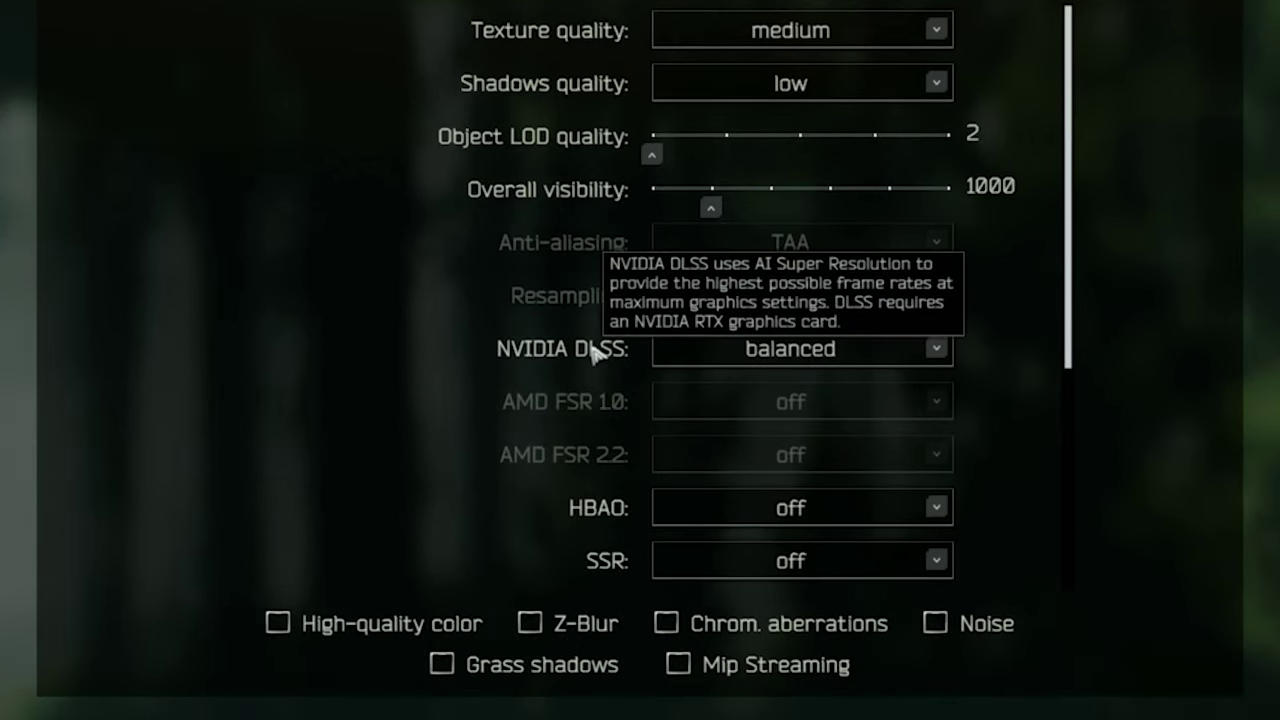
Step: Go through the remaining graphics options and set NVIDIA Reflex Low Latency to on + boost
scroll(697, 405, down, 3)
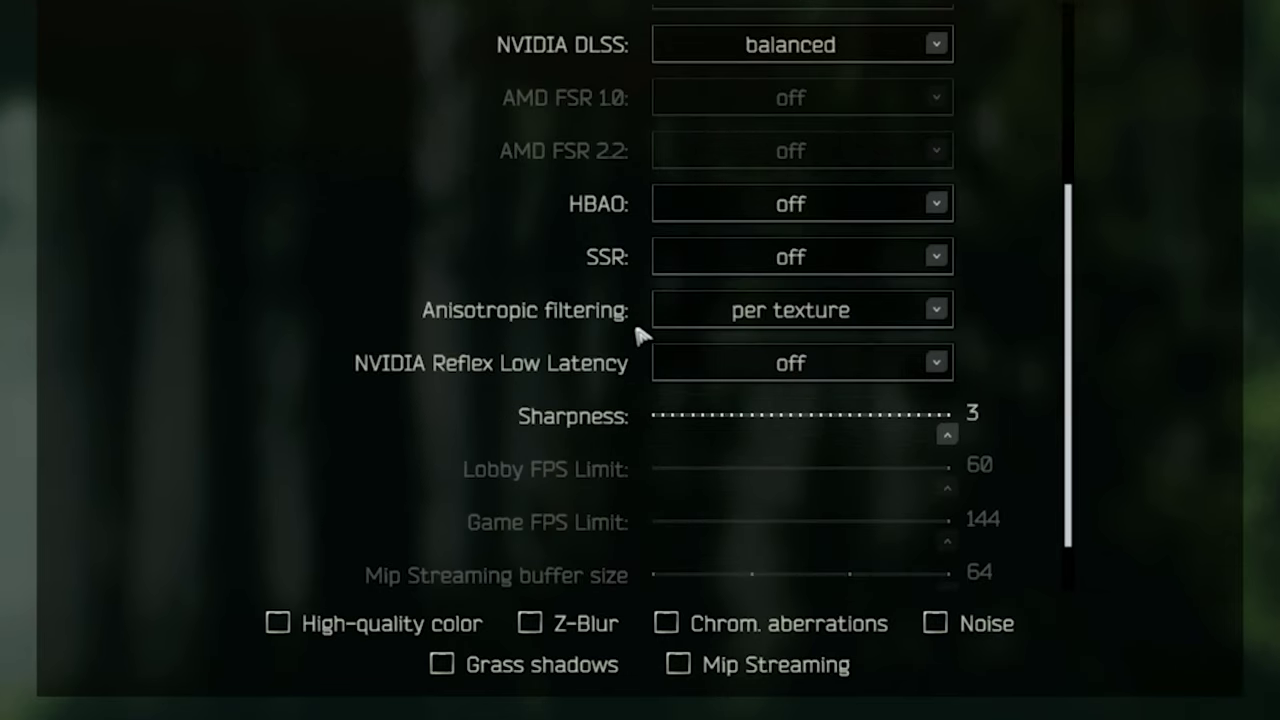
click(786, 314)
click(531, 334)
scroll(770, 460, down, 1)
scroll(1080, 420, up, 5)
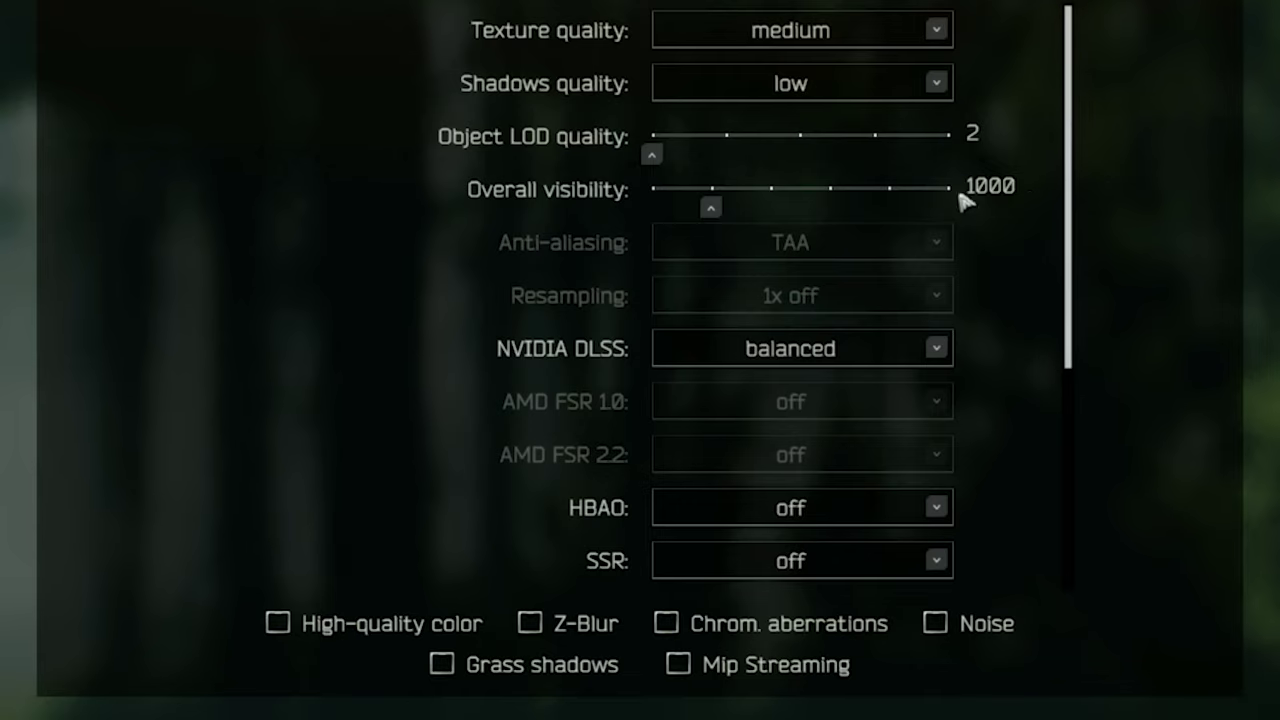
scroll(700, 170, up, 2)
scroll(717, 163, down, 2)
scroll(1066, 332, down, 4)
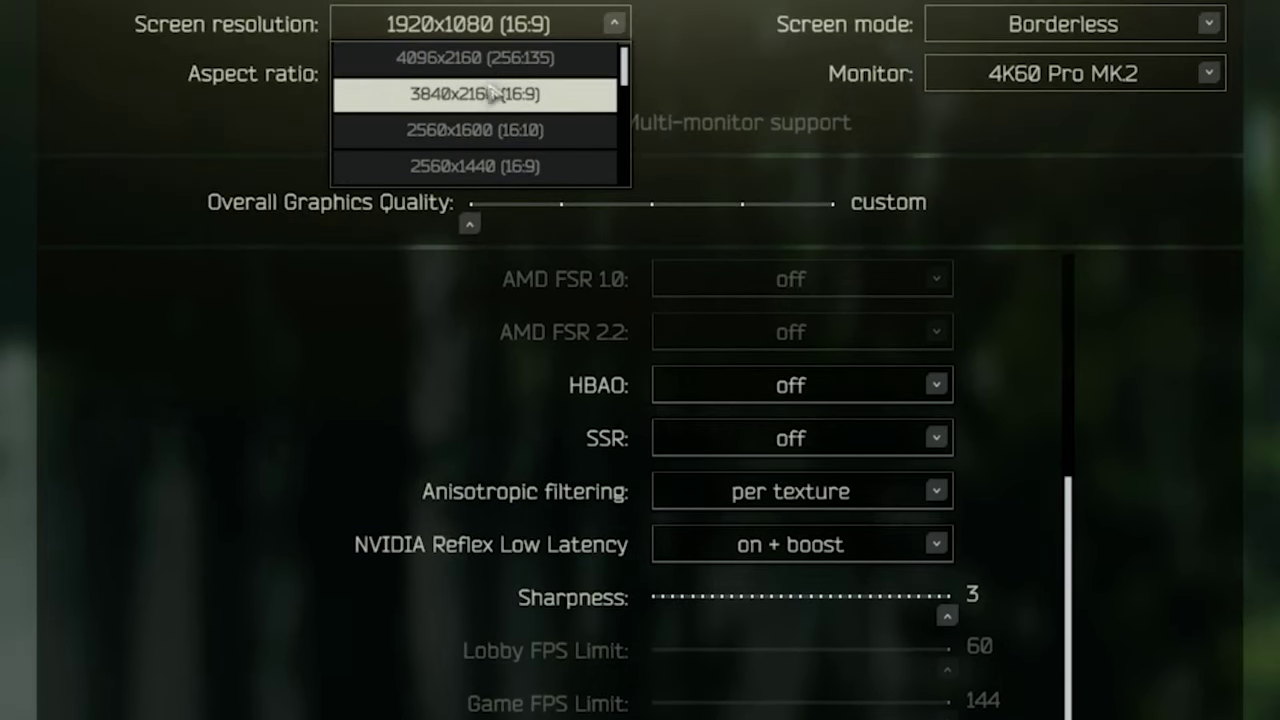
Step: Look through the available screen resolutions and close the list without choosing one
scroll(525, 175, down, 8)
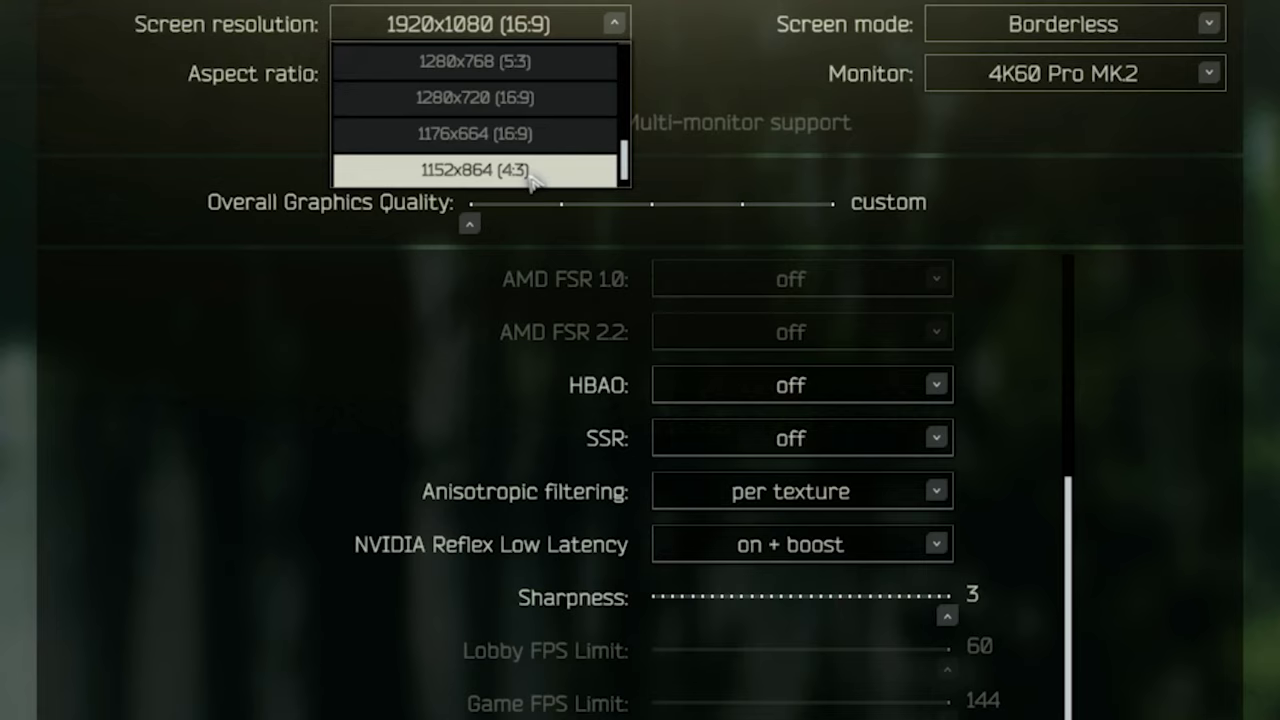
scroll(530, 178, up, 10)
key(Escape)
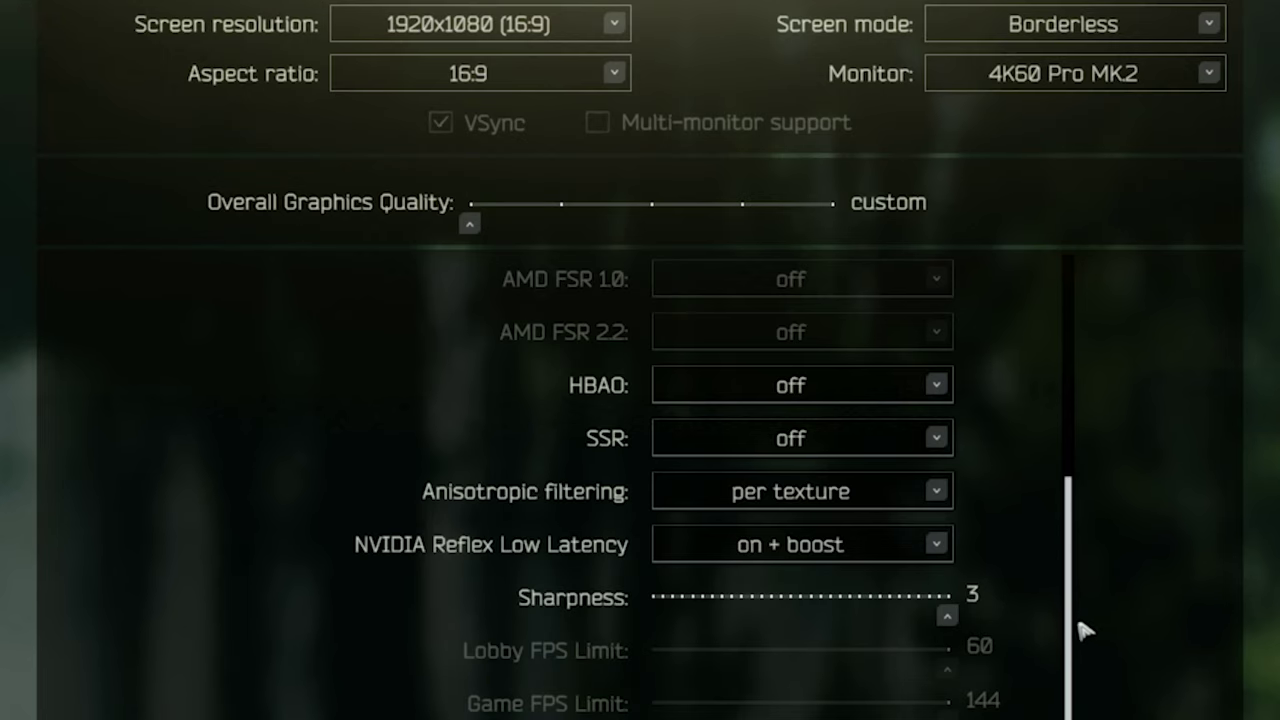
Step: Open the PostFX settings
drag(1070, 634, 1120, 274)
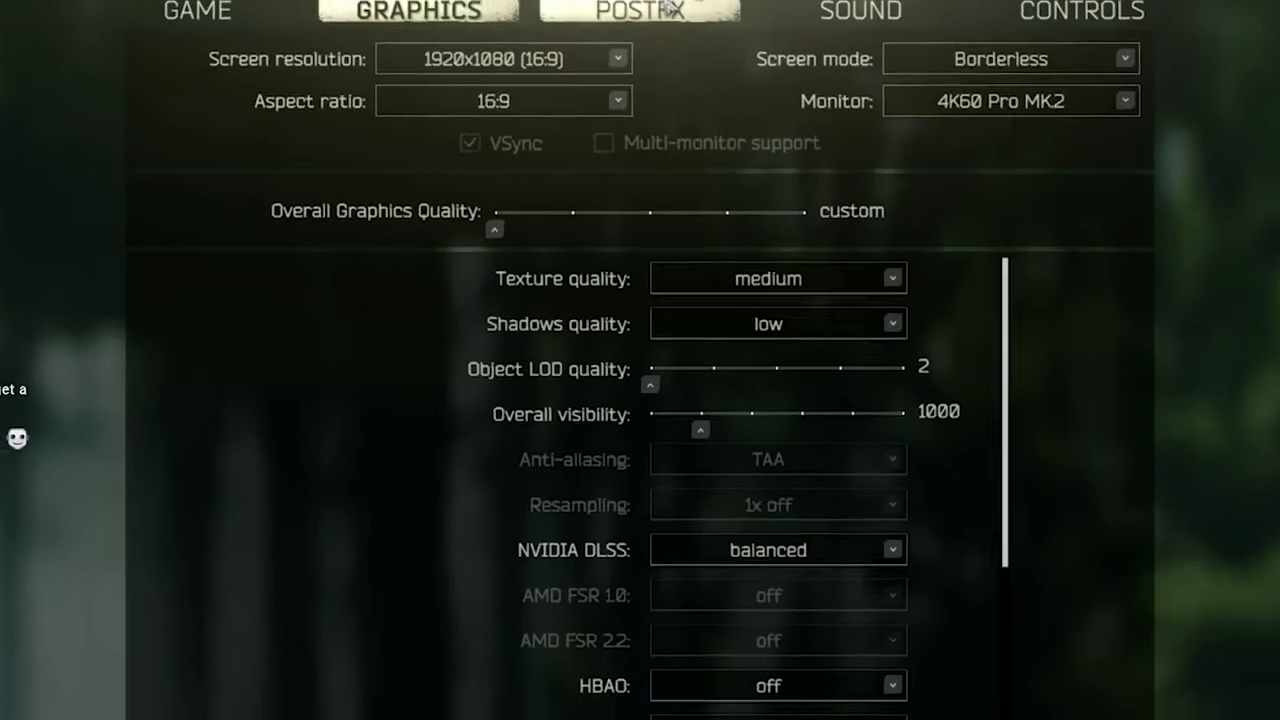
click(643, 9)
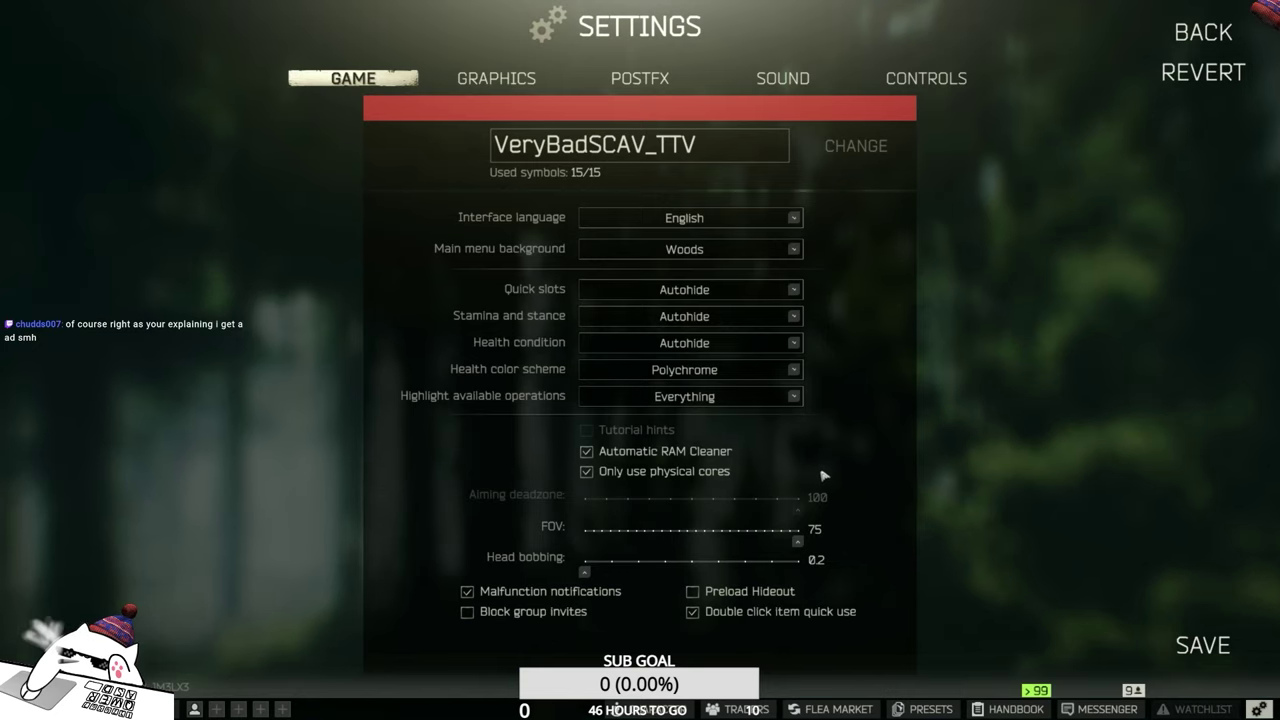
Step: Switch to the Battlestate Games launcher and open the game's Logs folder
key(Tab)
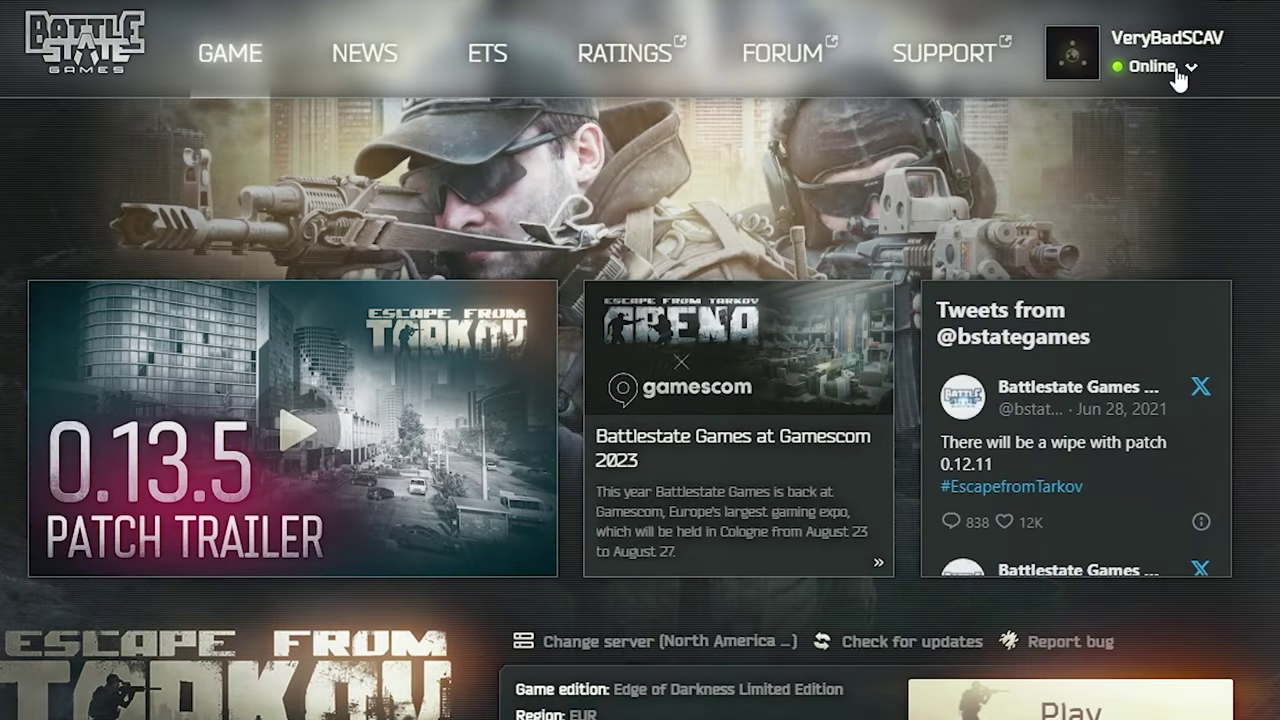
click(1181, 80)
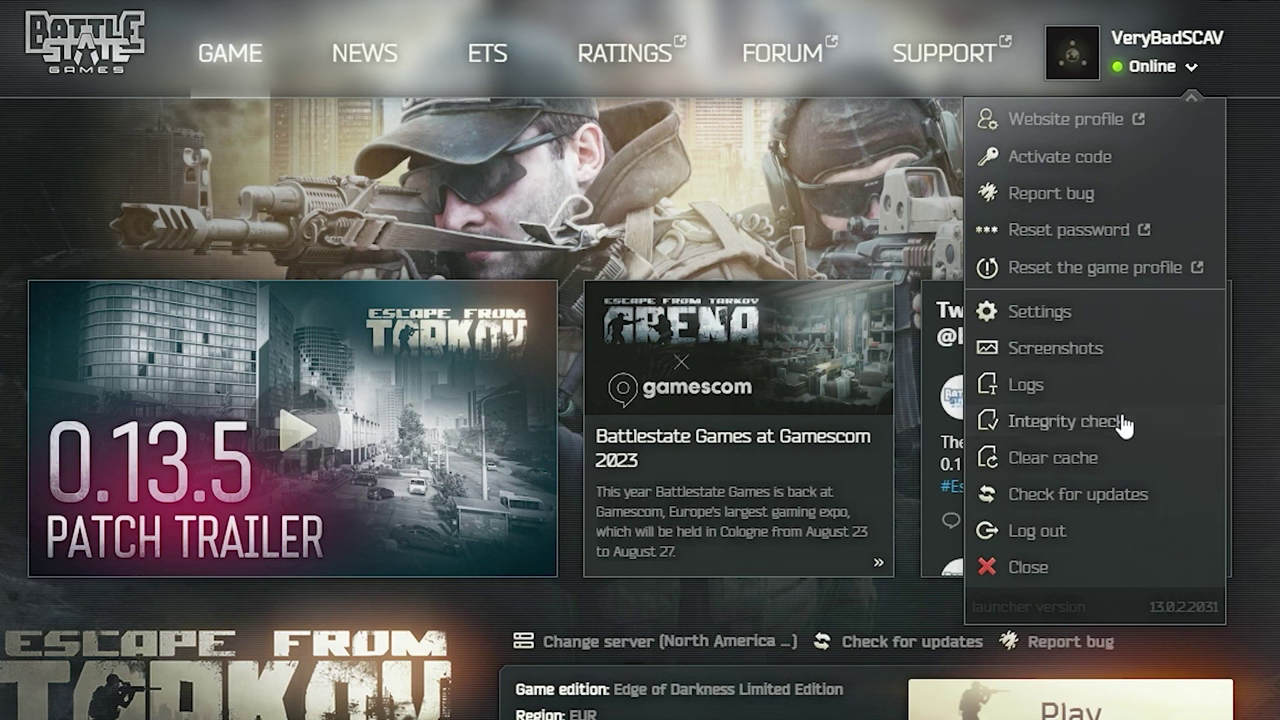
click(1115, 382)
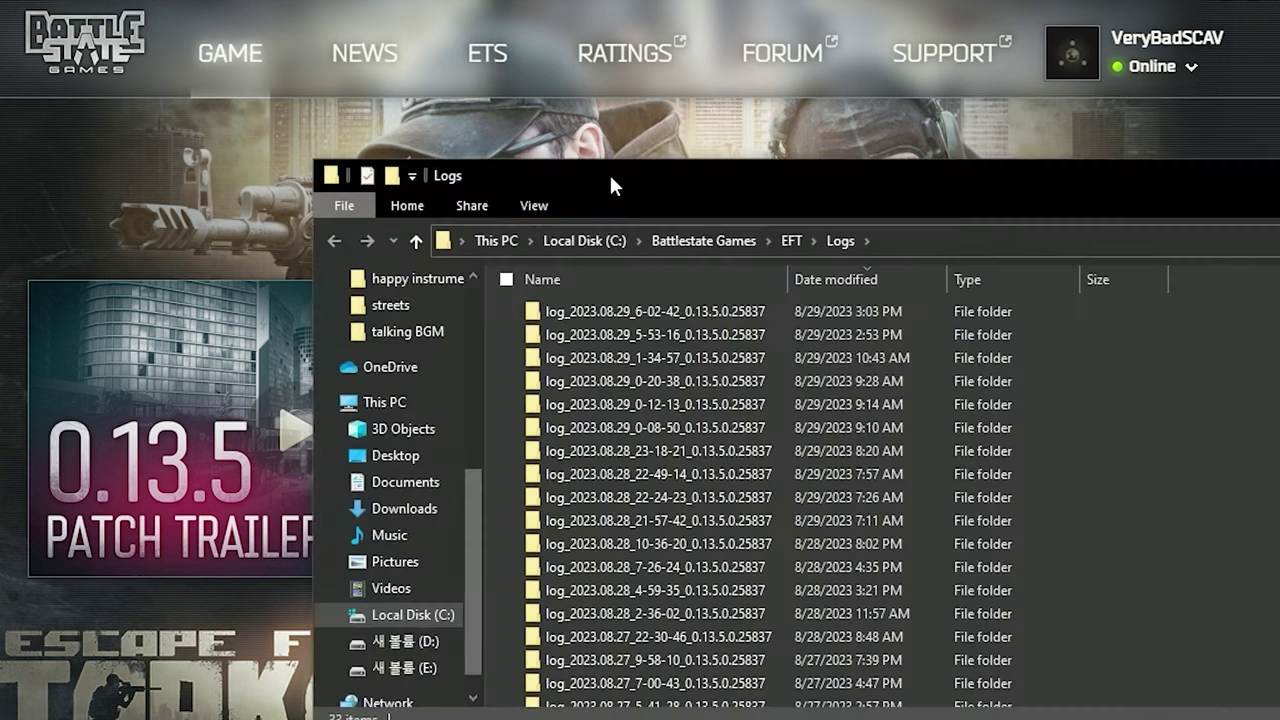
Step: Select all the log folders inside the EFT Logs folder and delete them
click(684, 304)
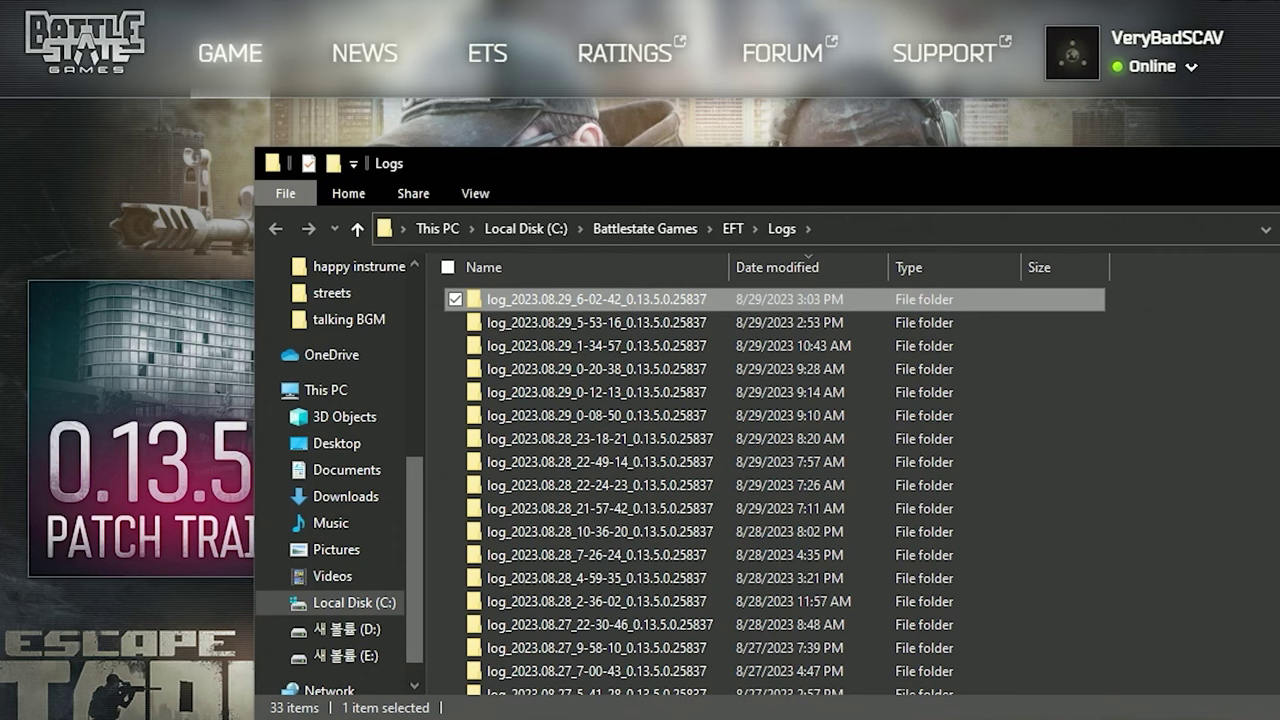
scroll(940, 600, down, 5)
shift+click(950, 684)
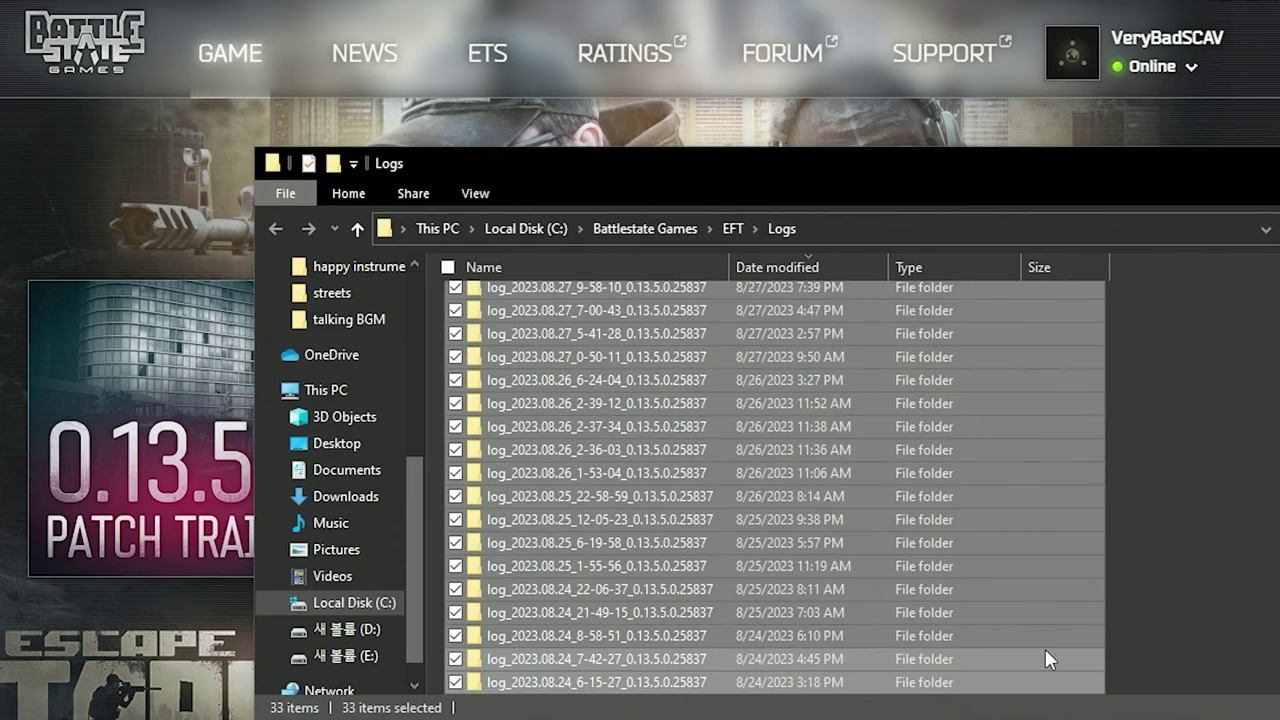
key(Delete)
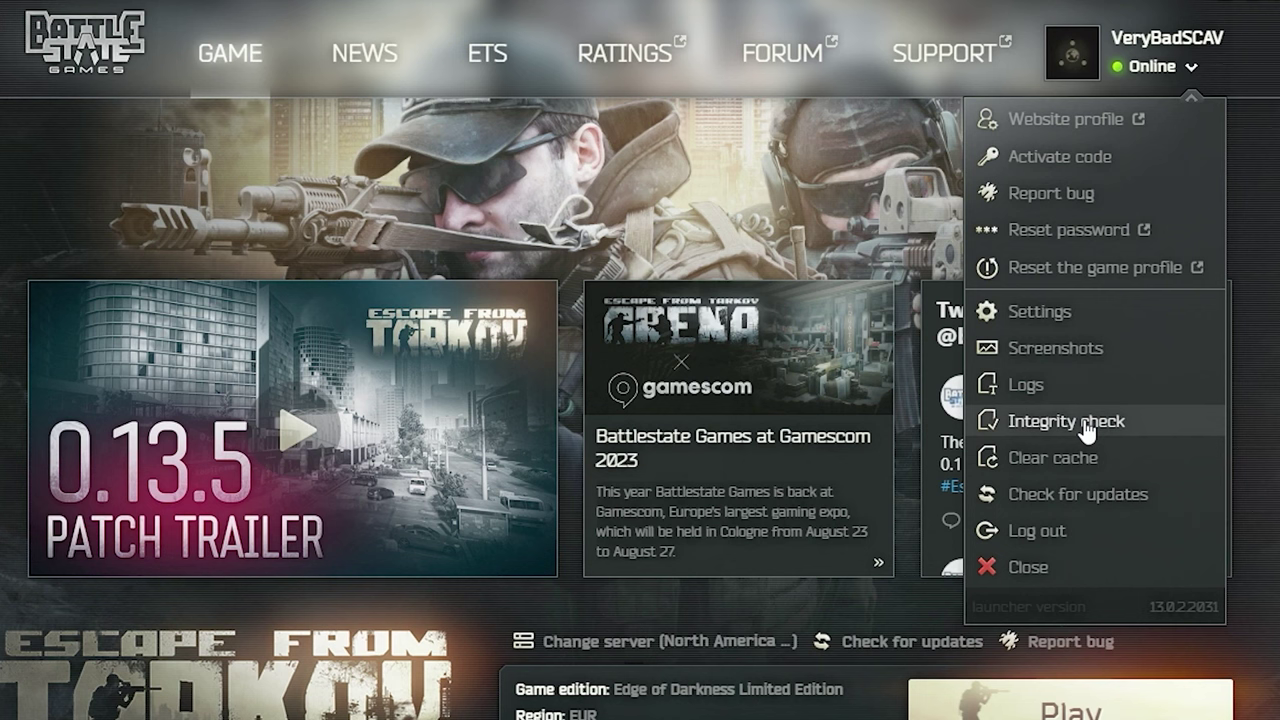
Step: Clear the game cache from the Battlestate Games launcher
click(1086, 457)
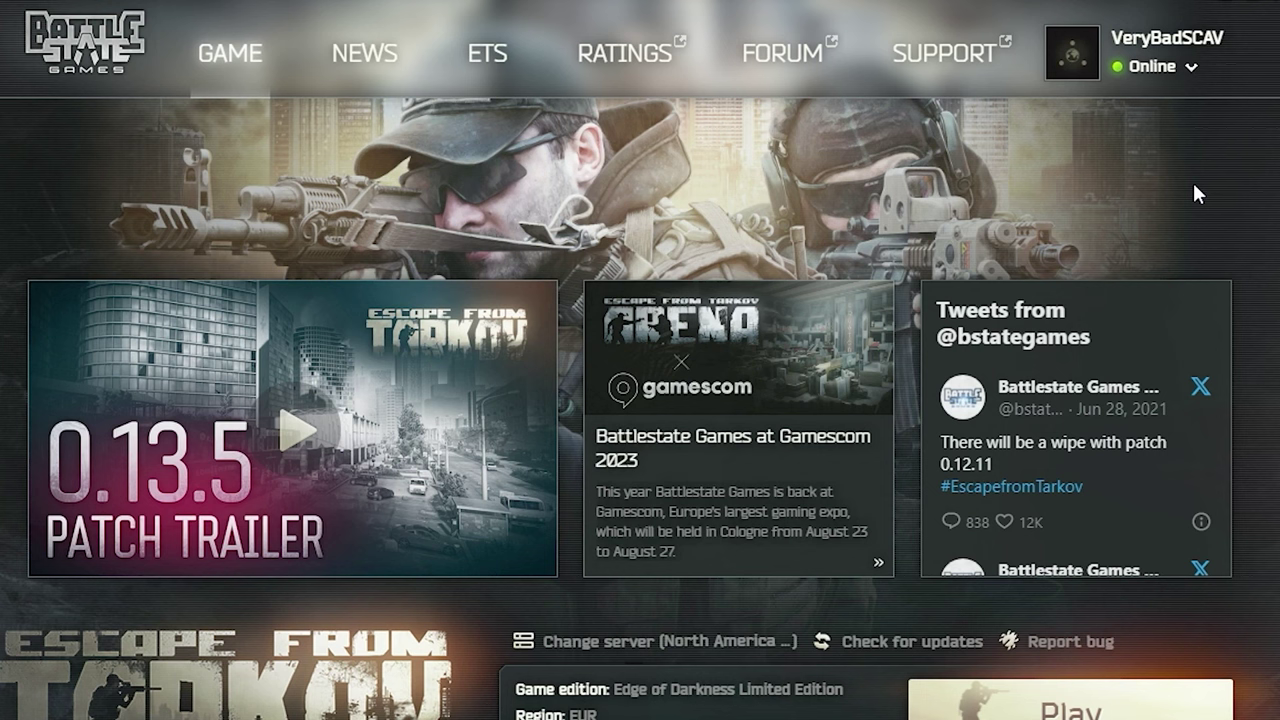
click(1138, 66)
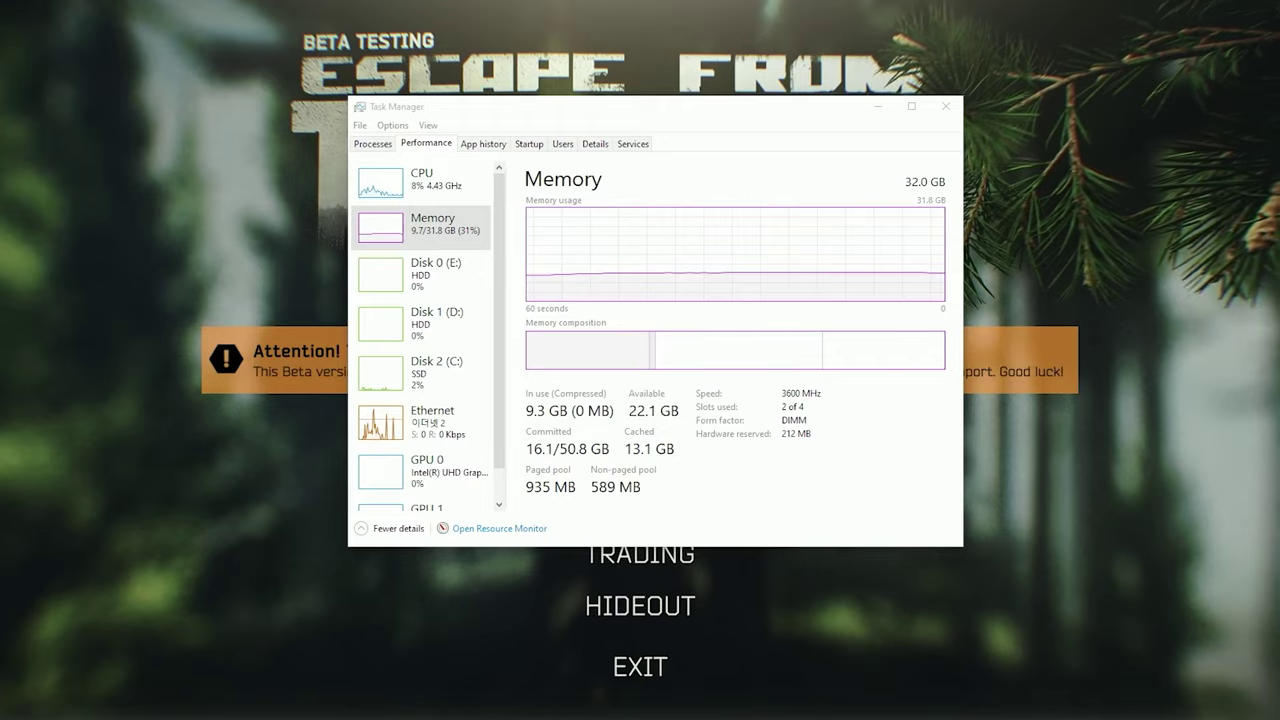
click(815, 510)
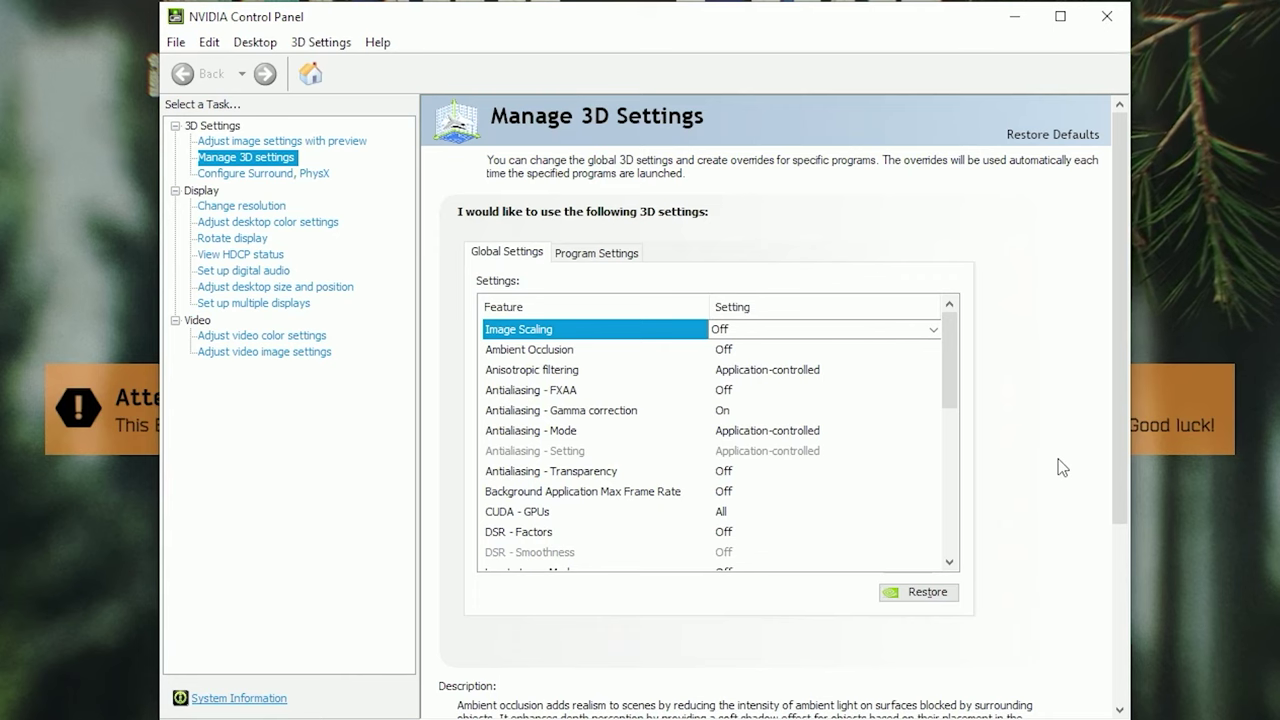
Step: Review the global 3D settings in NVIDIA Control Panel, including Image Scaling
drag(954, 409, 955, 425)
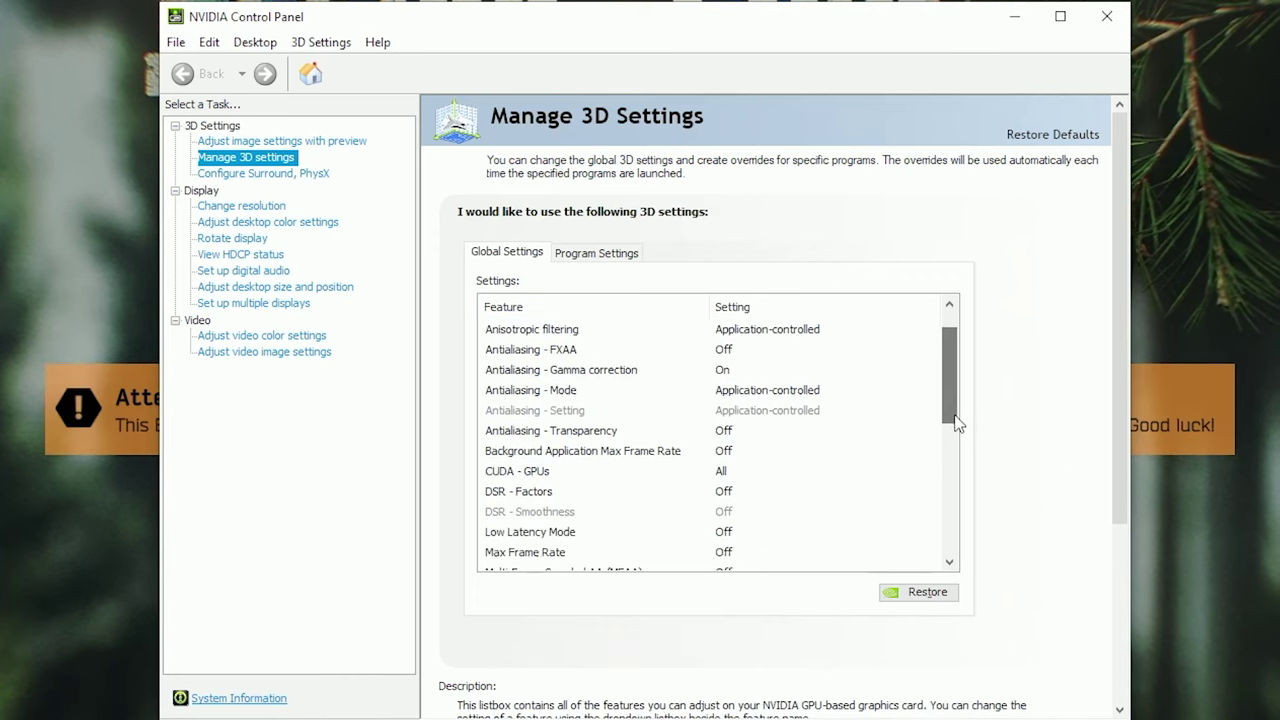
scroll(955, 425, down, 5)
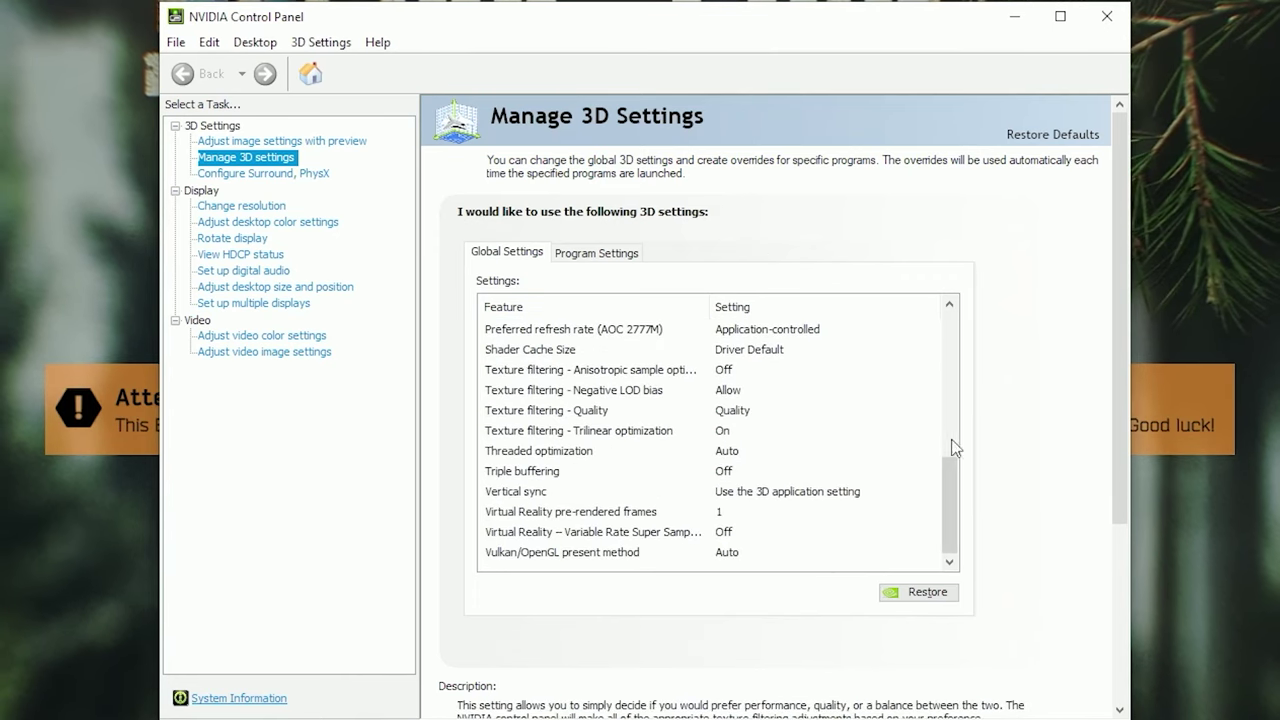
drag(952, 477, 951, 329)
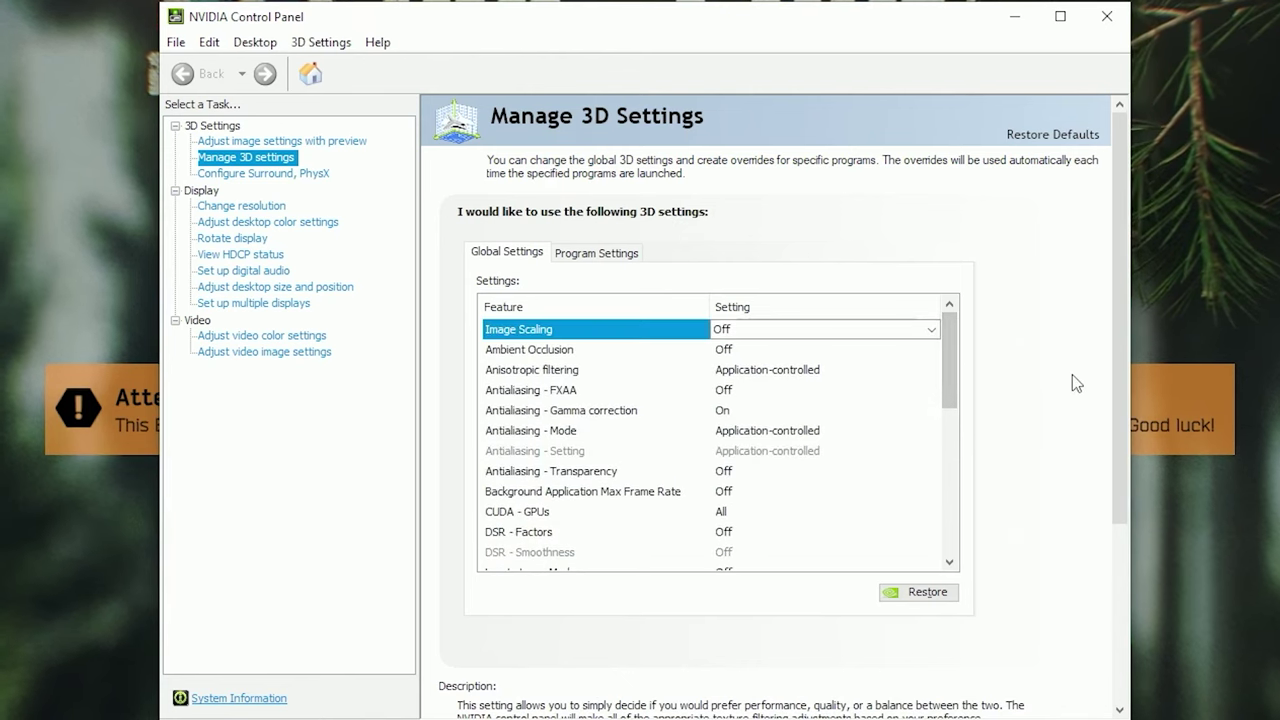
click(888, 330)
Step: Inspect the Image Scaling options in the Escape From Tarkov program settings and close them without changing anything
click(611, 256)
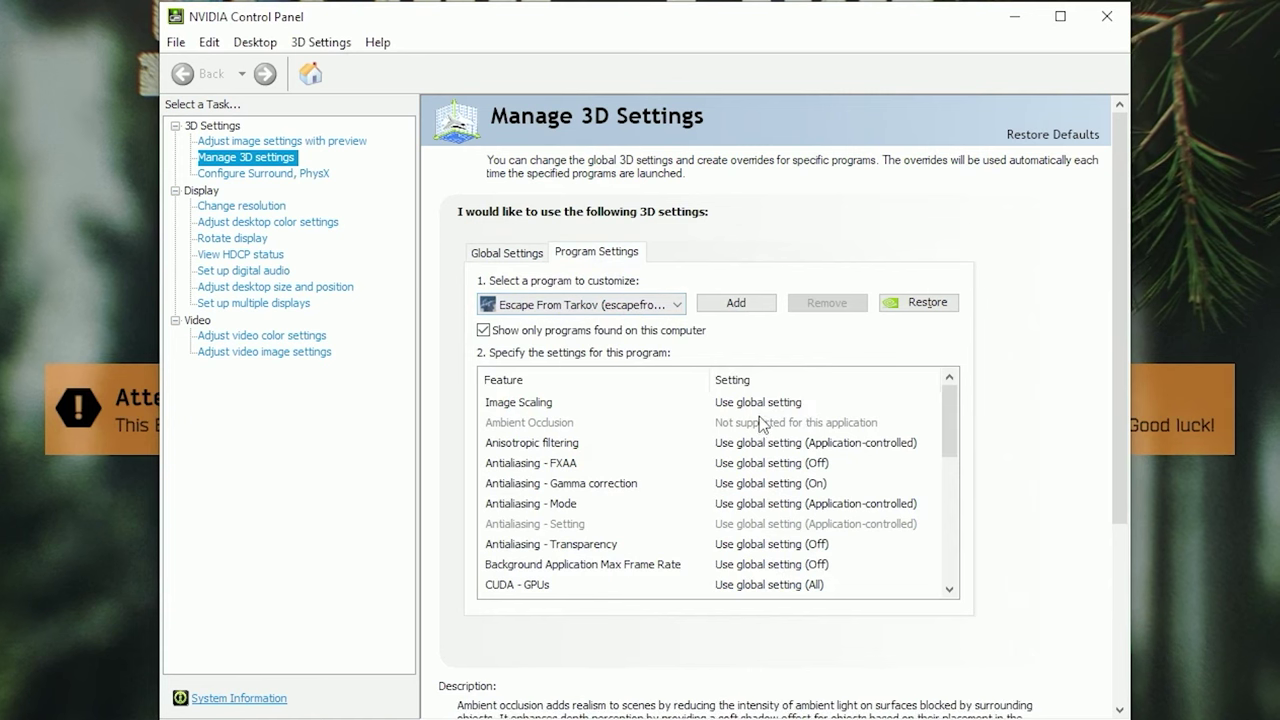
click(770, 404)
click(774, 405)
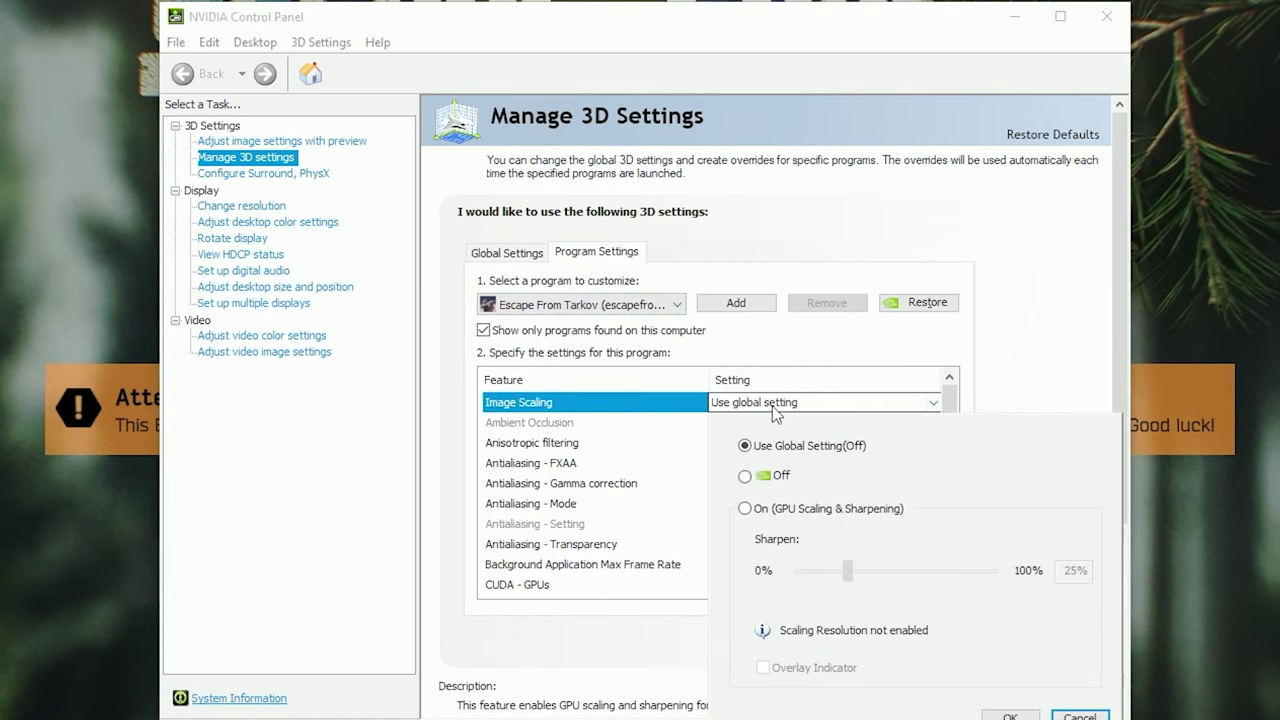
click(1163, 457)
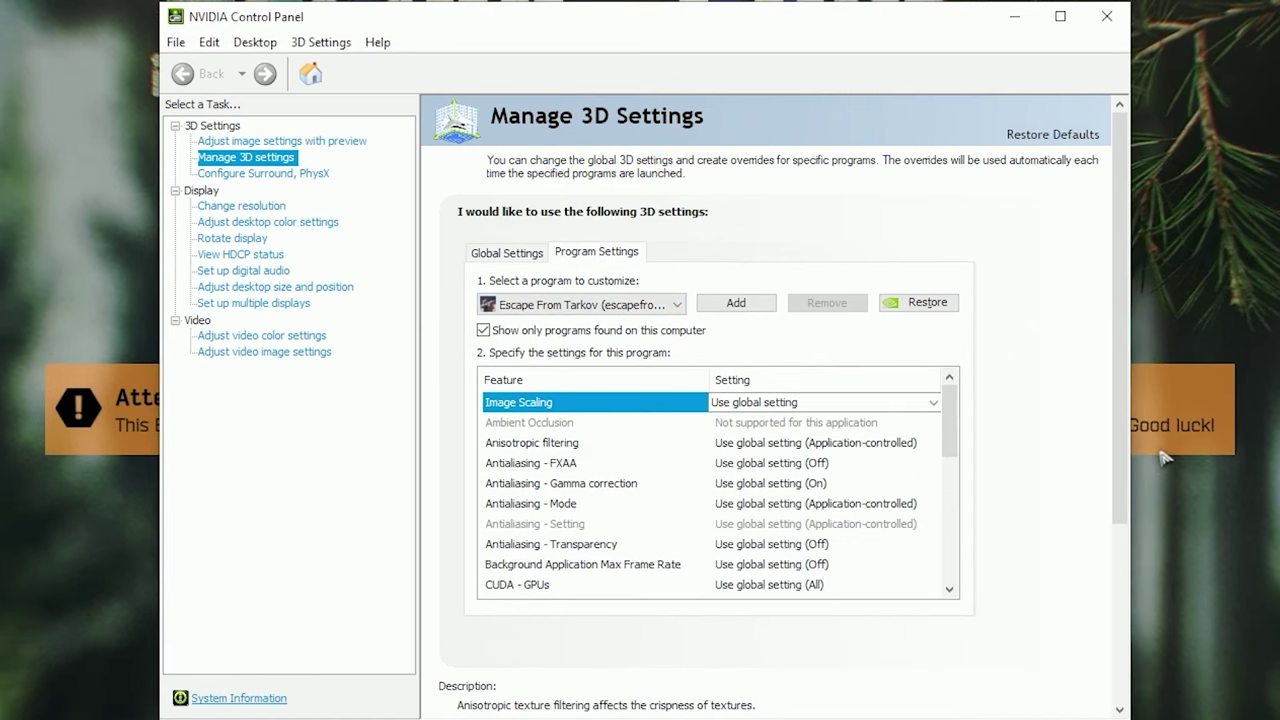
click(1163, 457)
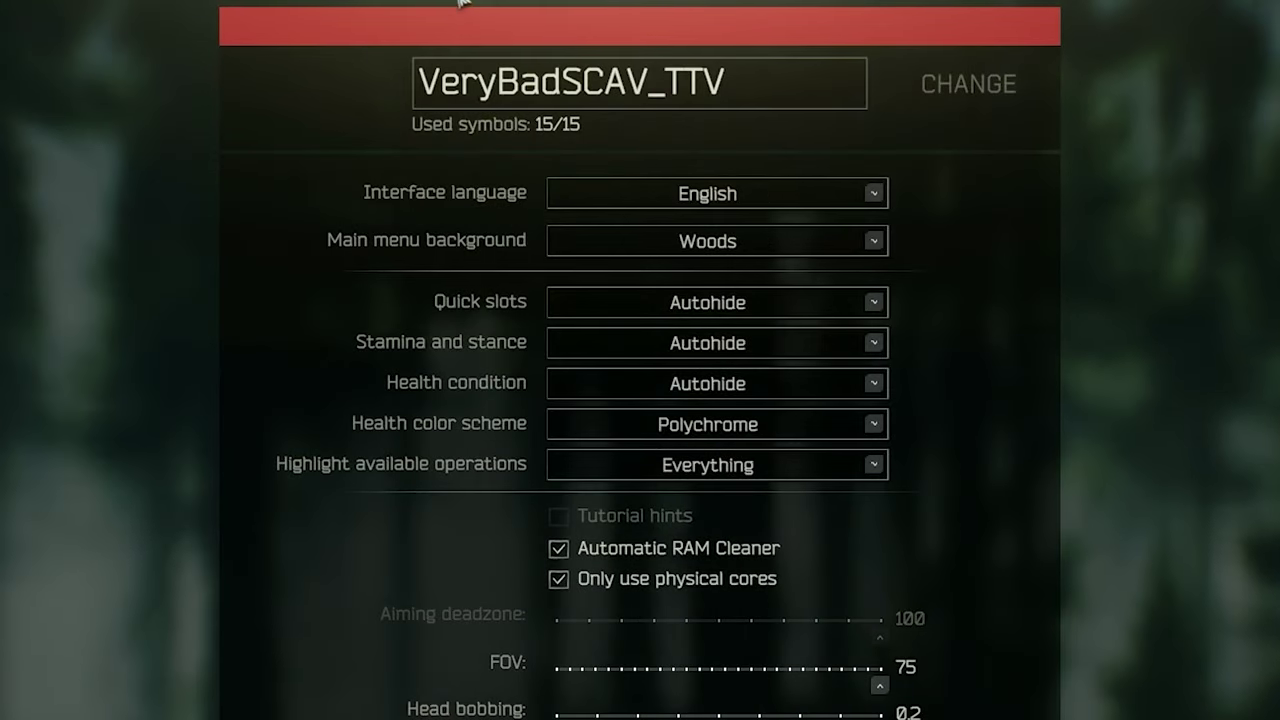
Step: In Escape From Tarkov's graphics settings, set the screen resolution to 1280x720 (16:9)
click(462, 1)
click(482, 37)
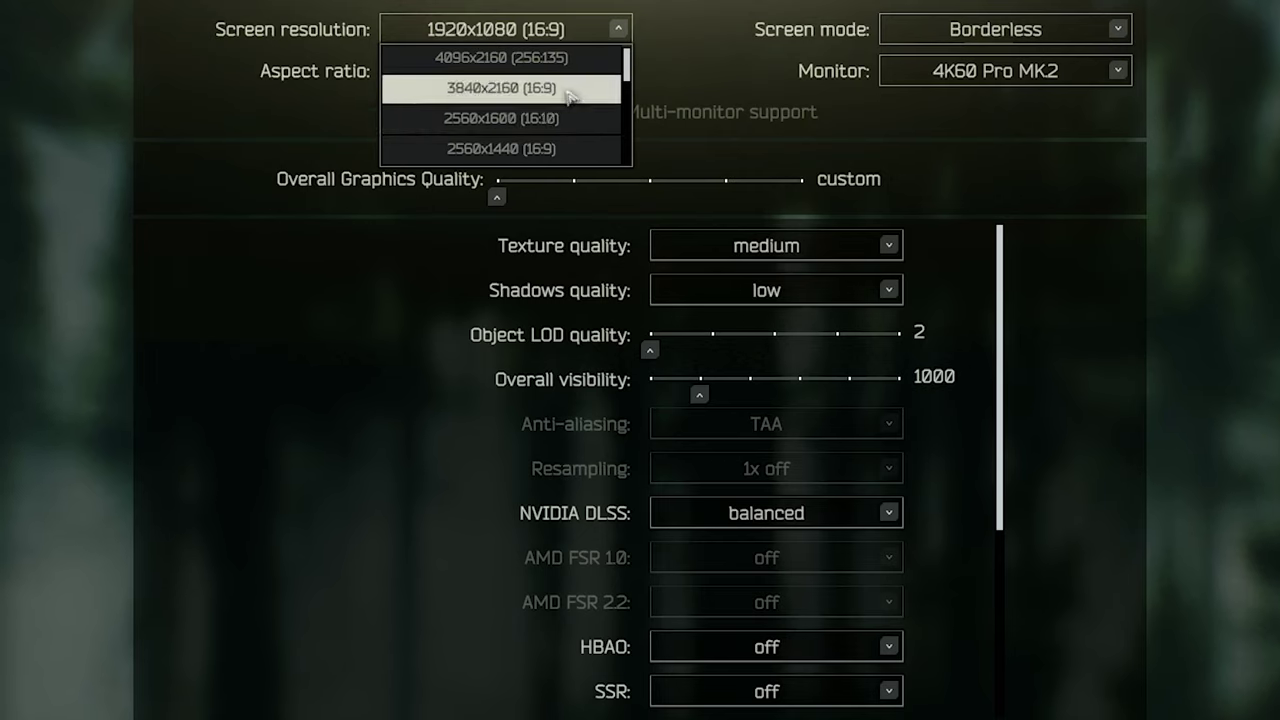
scroll(570, 95, down, 5)
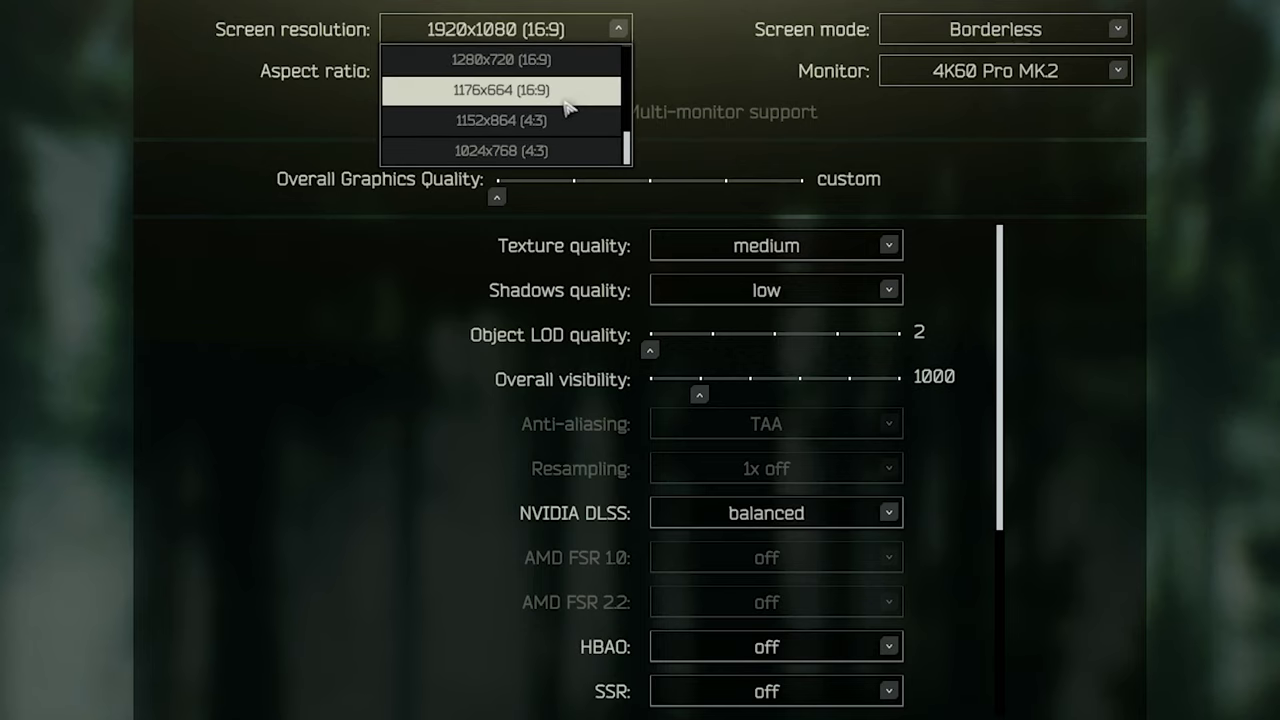
click(500, 62)
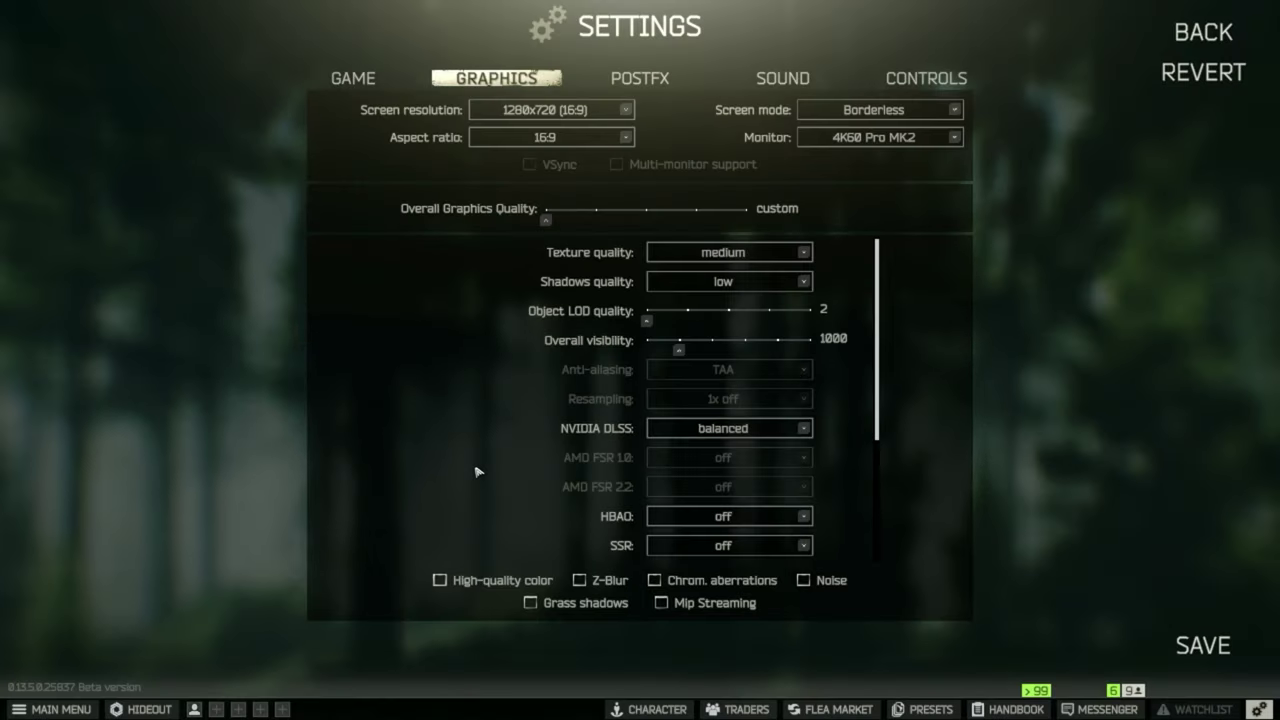
Step: Compare the game's graphics settings with the Escape From Tarkov Image Scaling entry in NVIDIA Control Panel
key(alt+Tab)
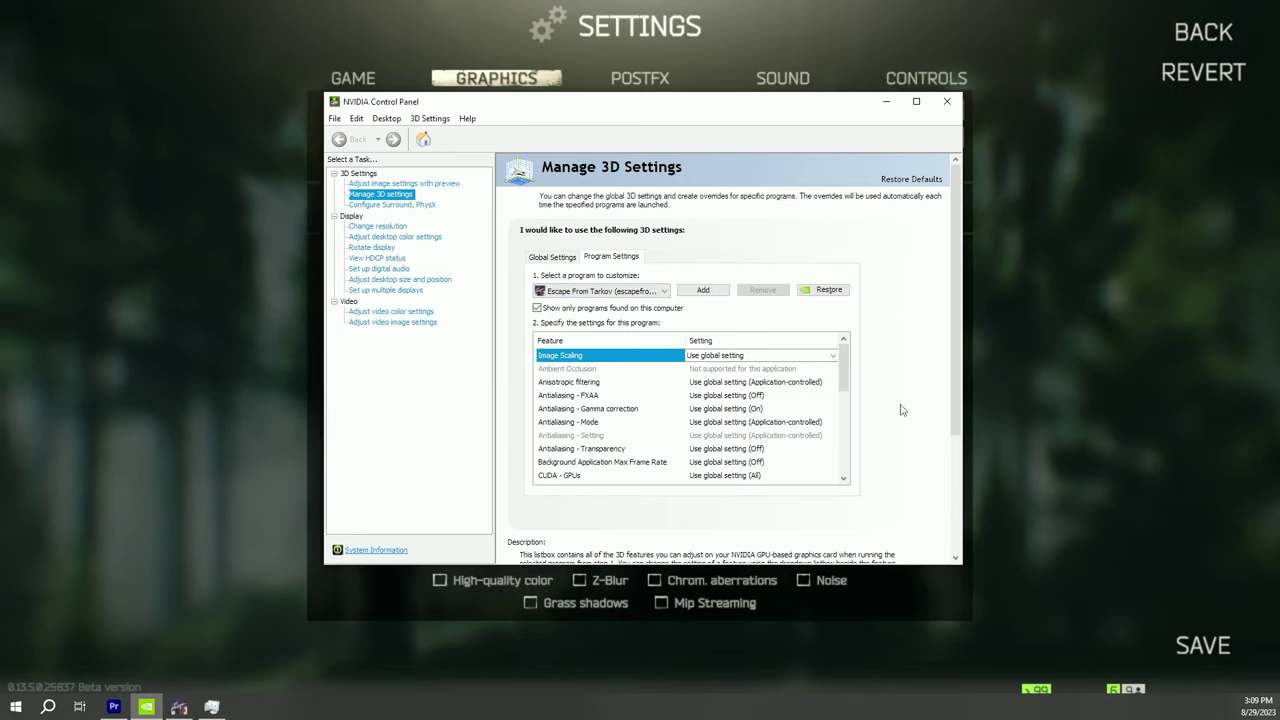
click(1090, 425)
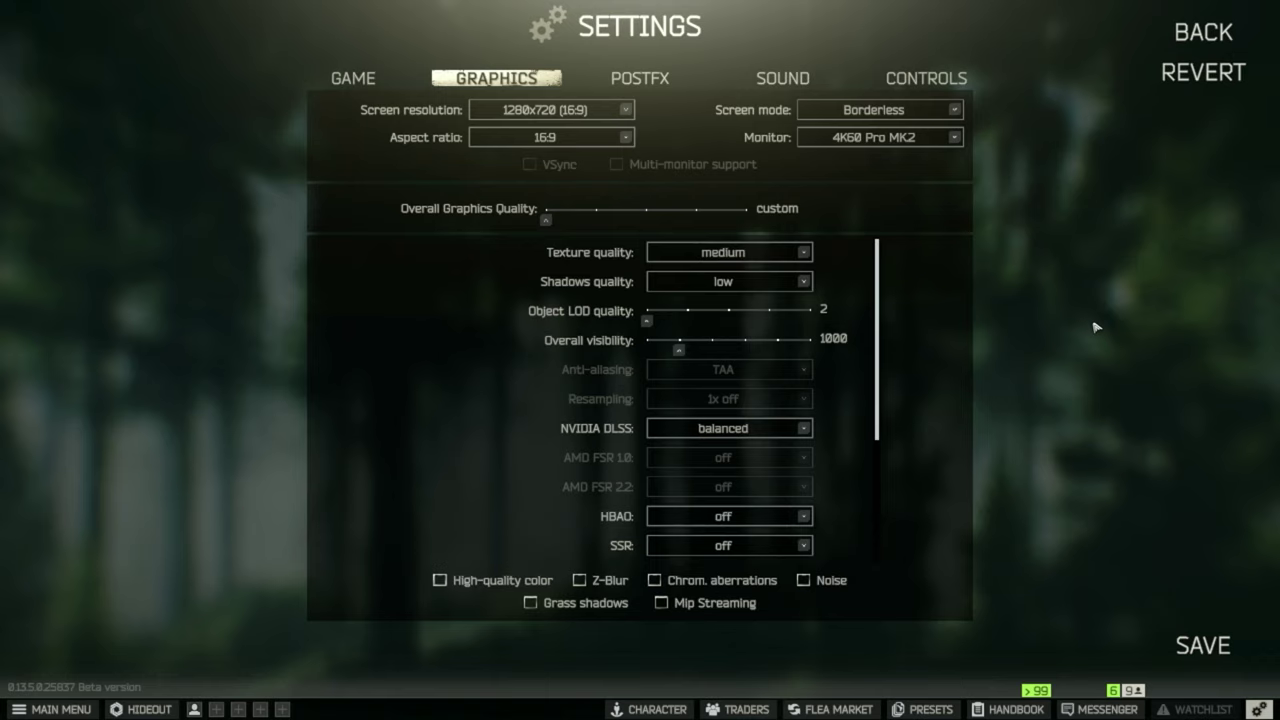
key(alt+Tab)
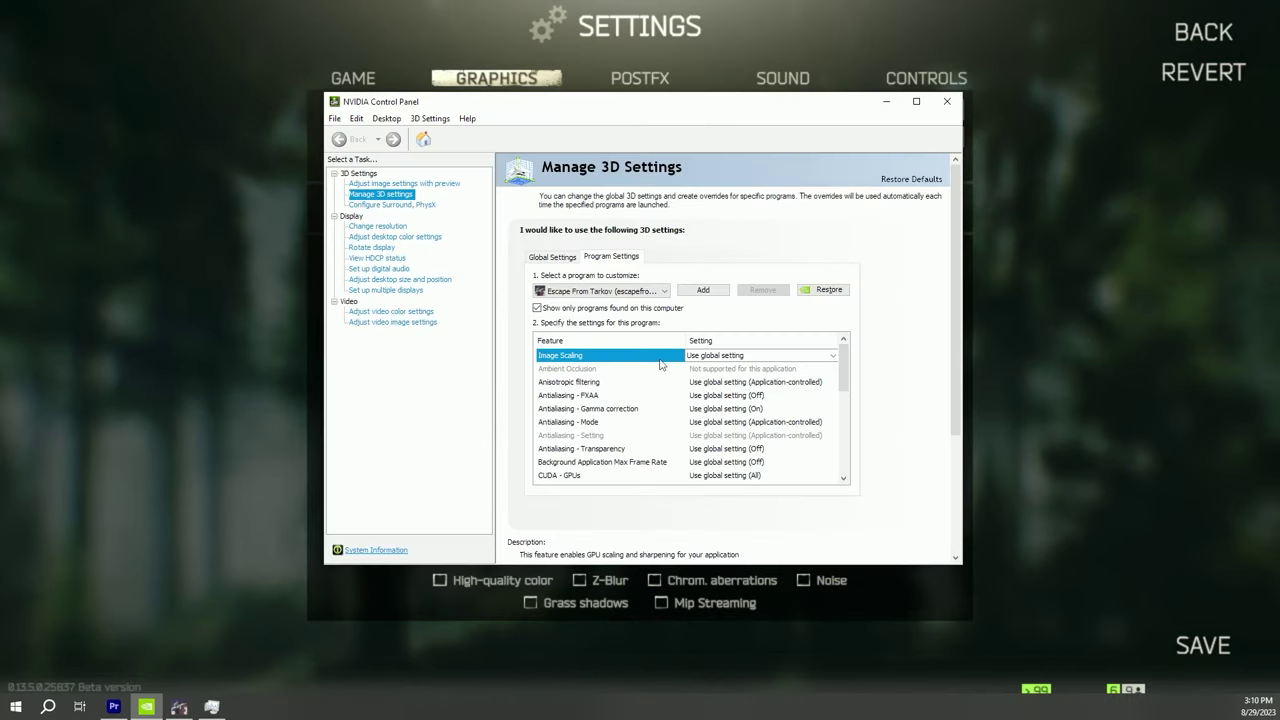
drag(617, 565, 617, 659)
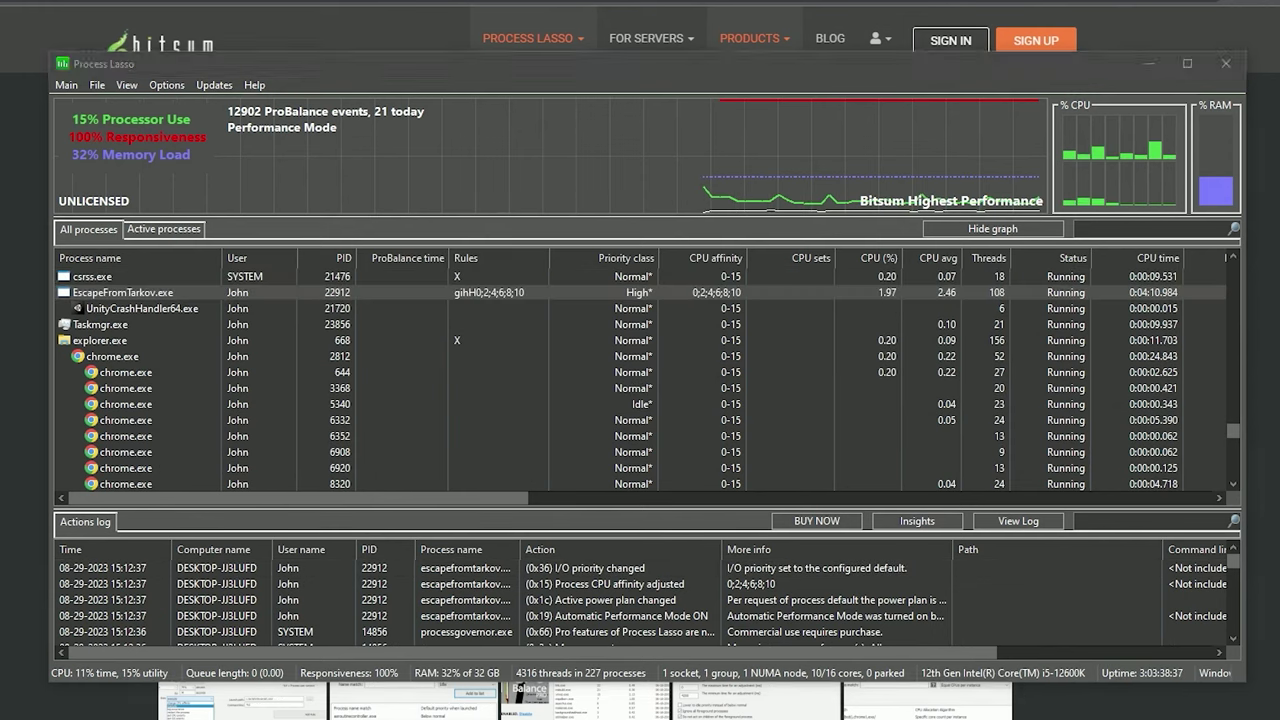
Step: In Process Lasso, review the always-applied CPU priority and CPU affinity options of EscapeFromTarkov.exe, including High and Disable Hyper-Threading
scroll(200, 320, down, 1)
right_click(157, 283)
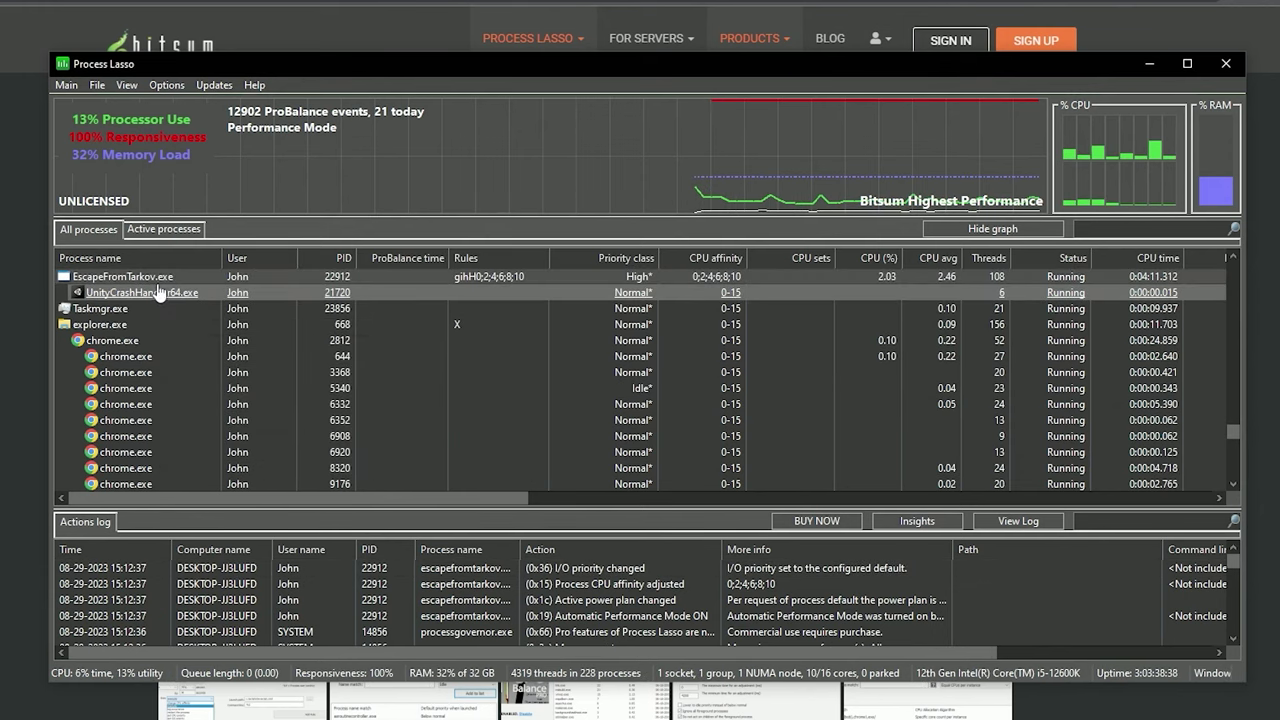
mouse_move(232, 291)
mouse_move(412, 309)
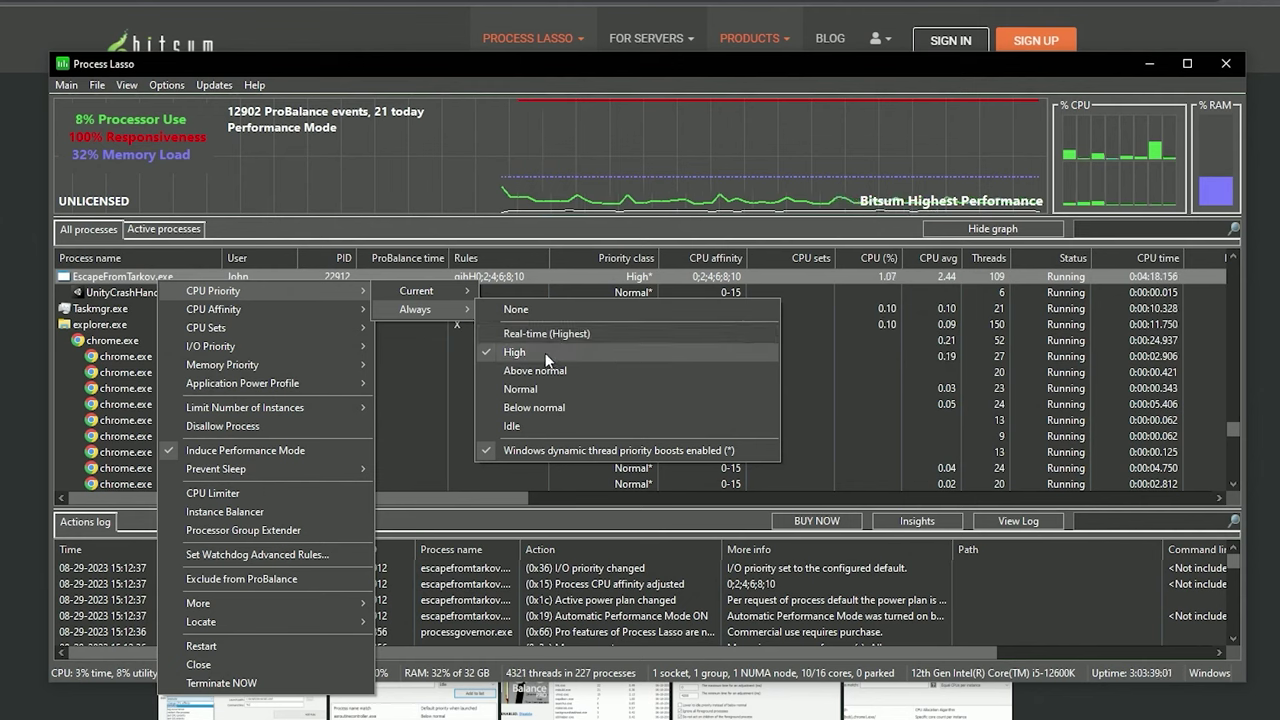
mouse_move(340, 309)
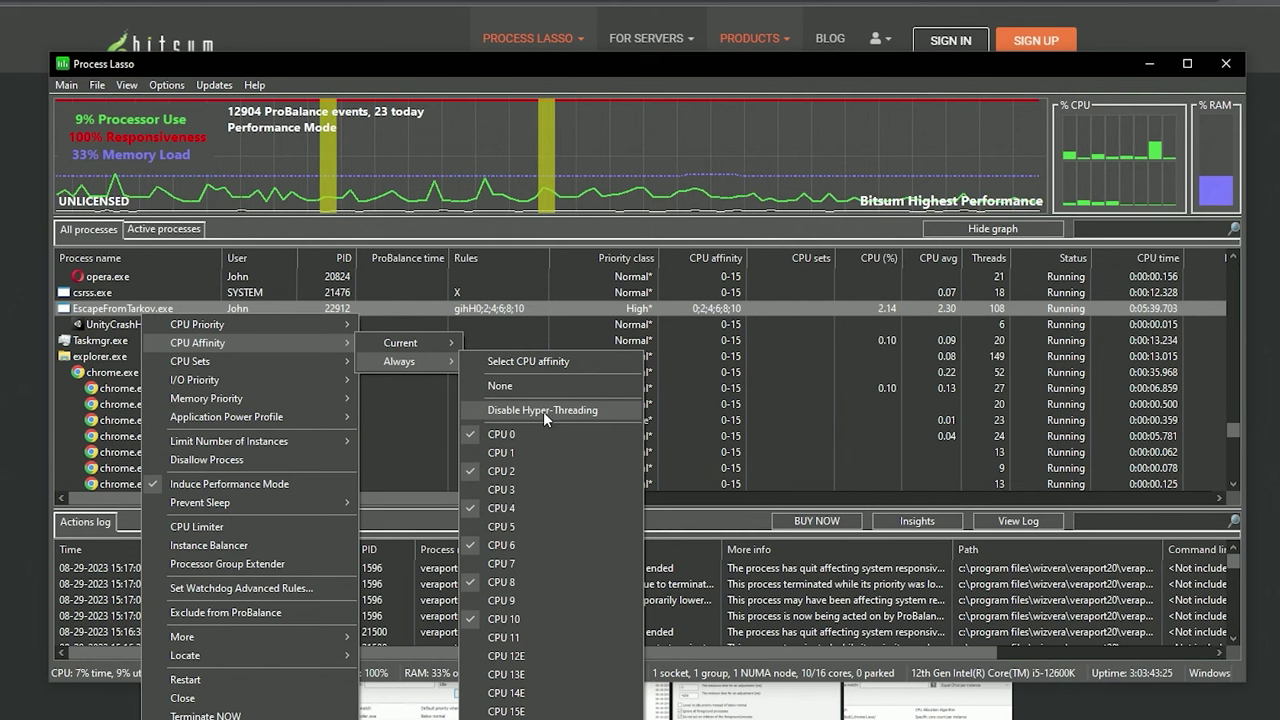
Step: Inspect the always-applied I/O priority options for the EscapeFromTarkov.exe process
right_click(153, 309)
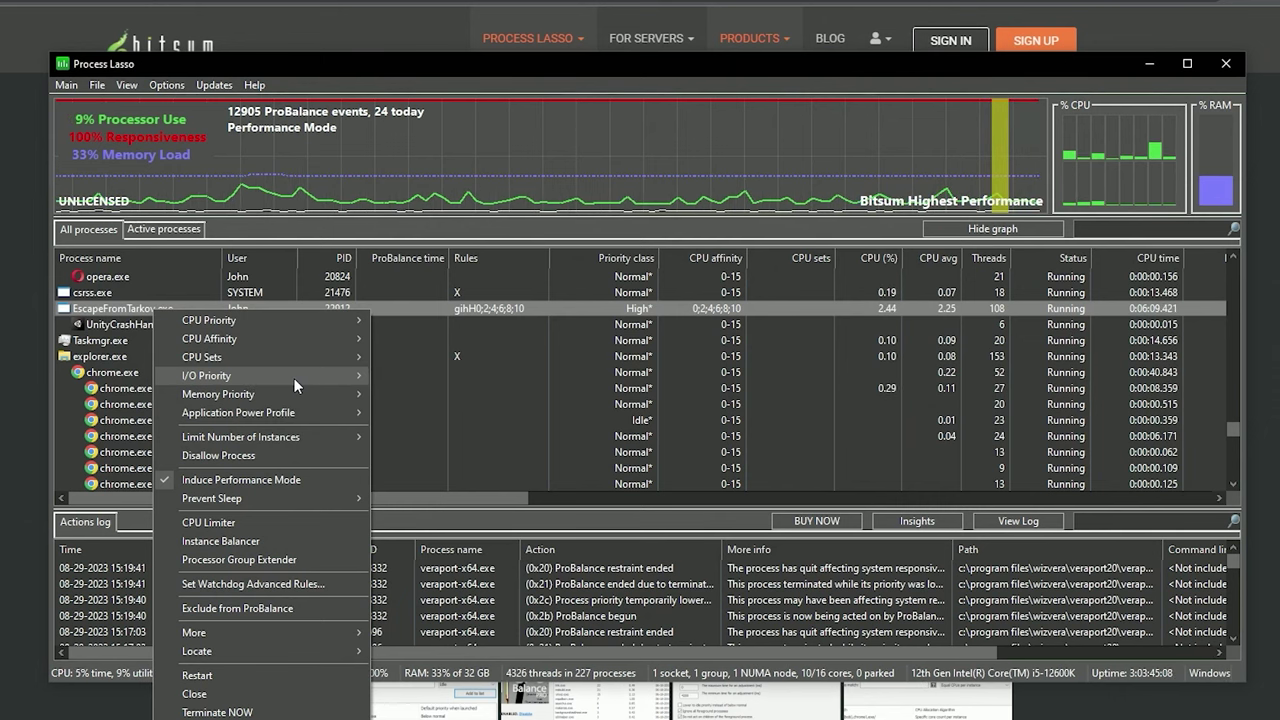
mouse_move(333, 375)
mouse_move(410, 394)
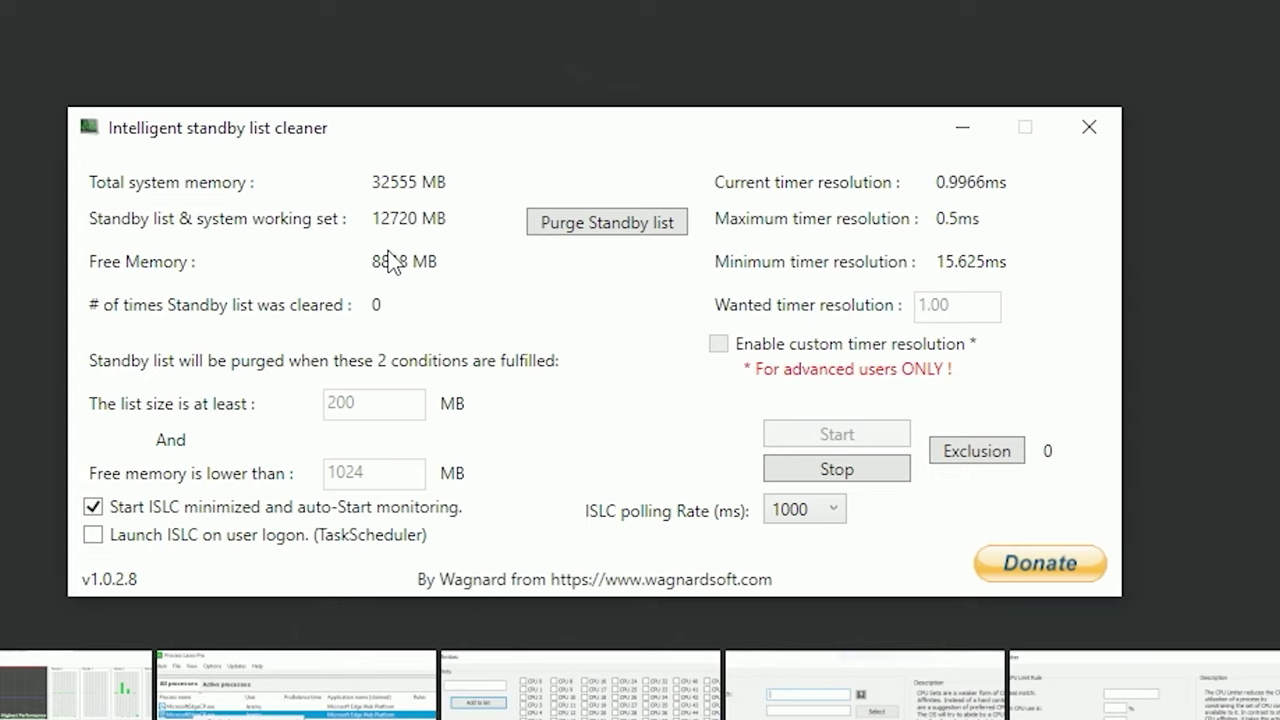
Step: In Intelligent standby list cleaner, purge the standby list, and stop and restart its automatic monitoring
click(604, 233)
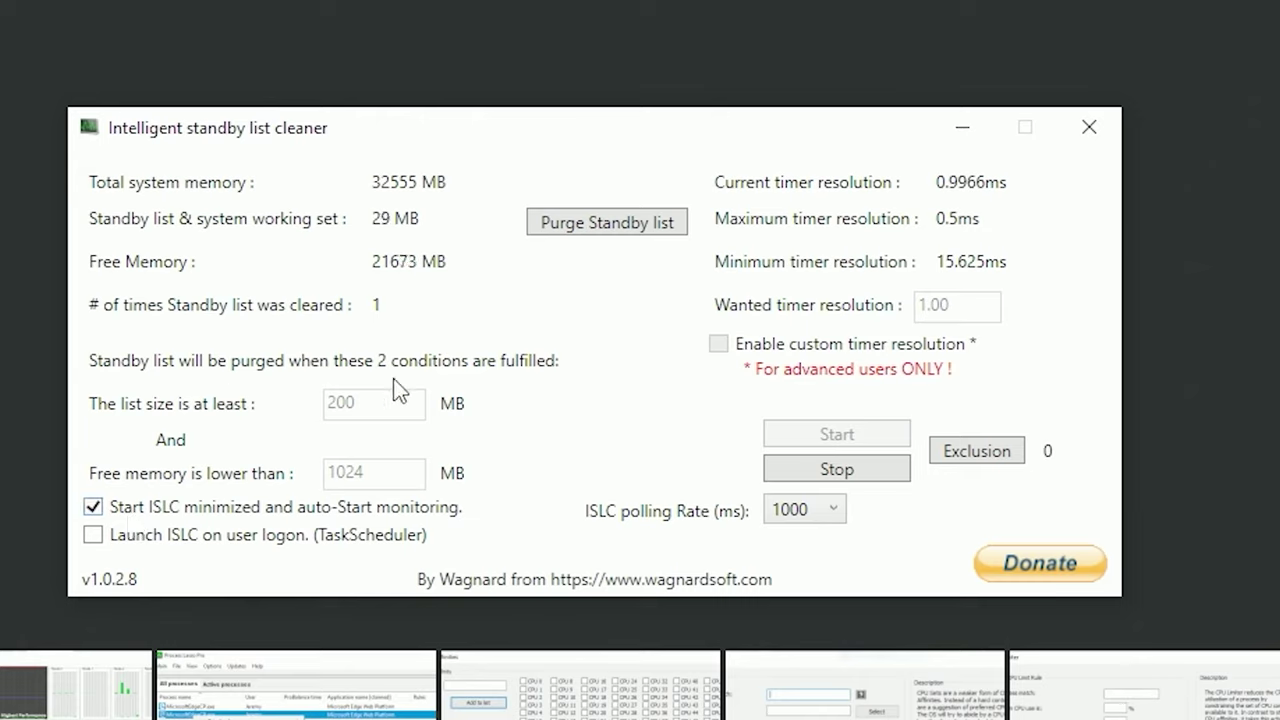
click(845, 471)
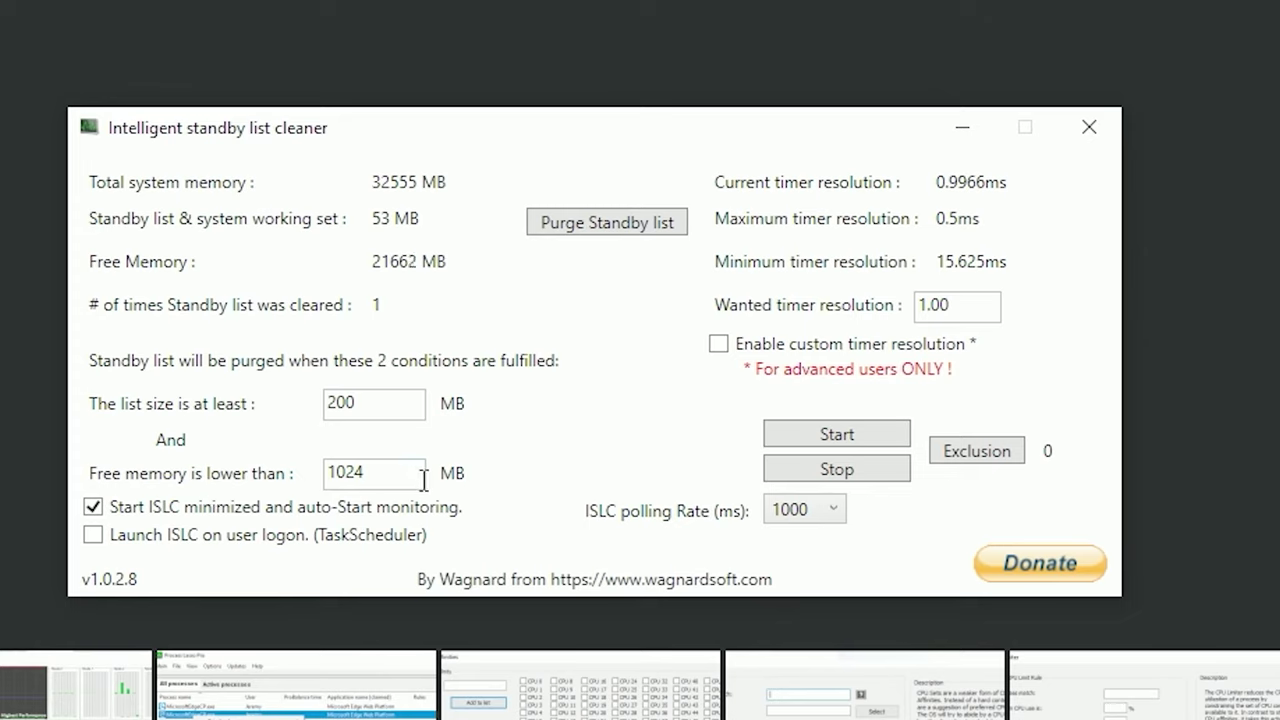
click(846, 438)
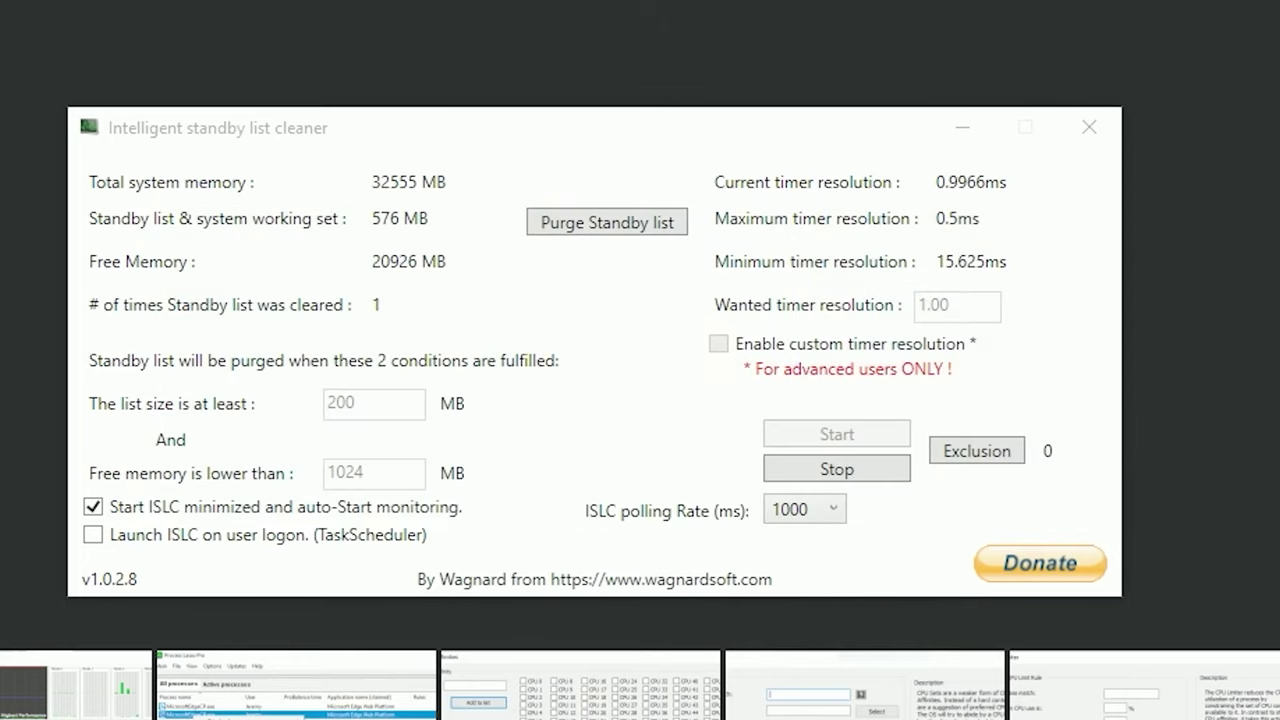
Step: Run sysdm.cpl and open the Windows Virtual Memory settings through the advanced performance options
key(super+r)
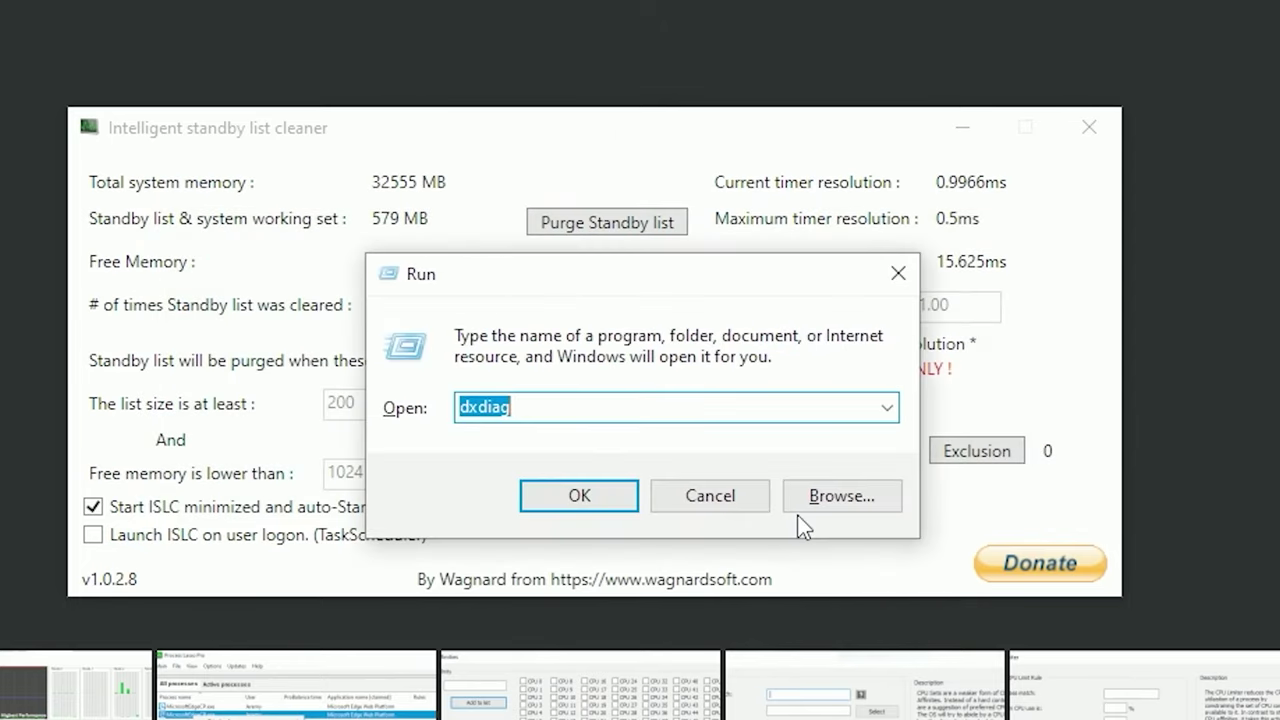
text(sysdm.cpl)
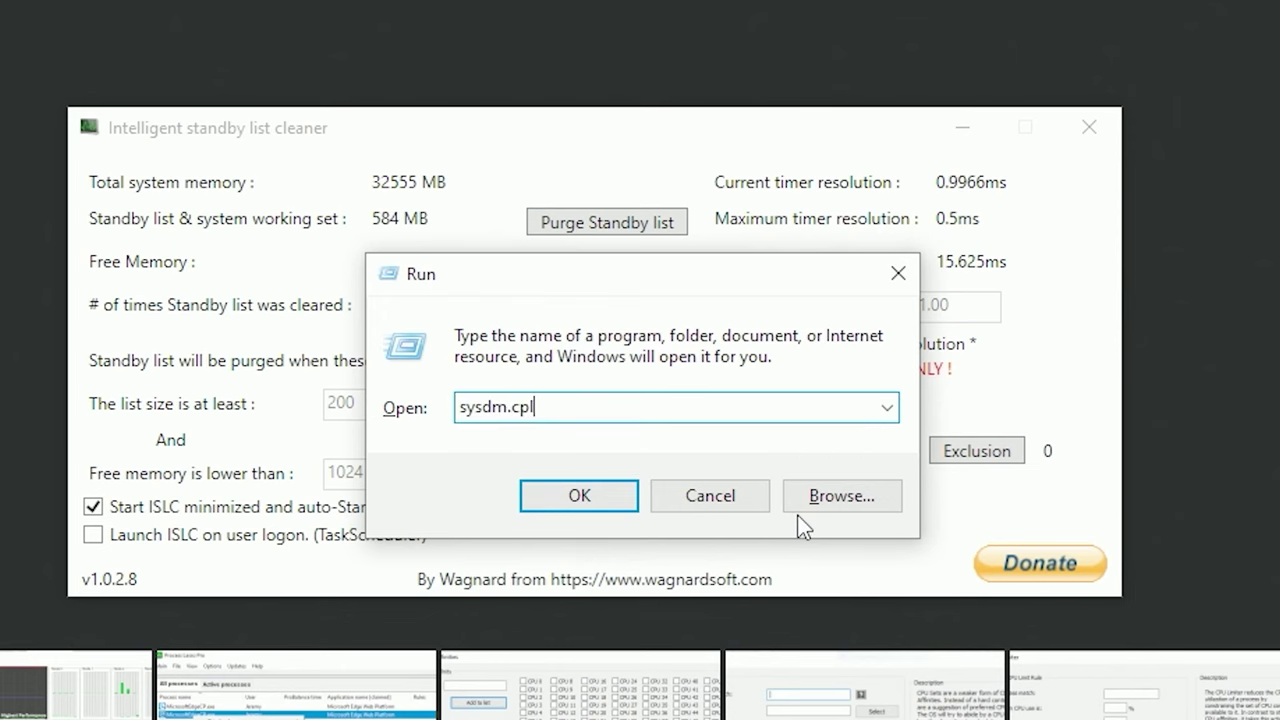
key(Return)
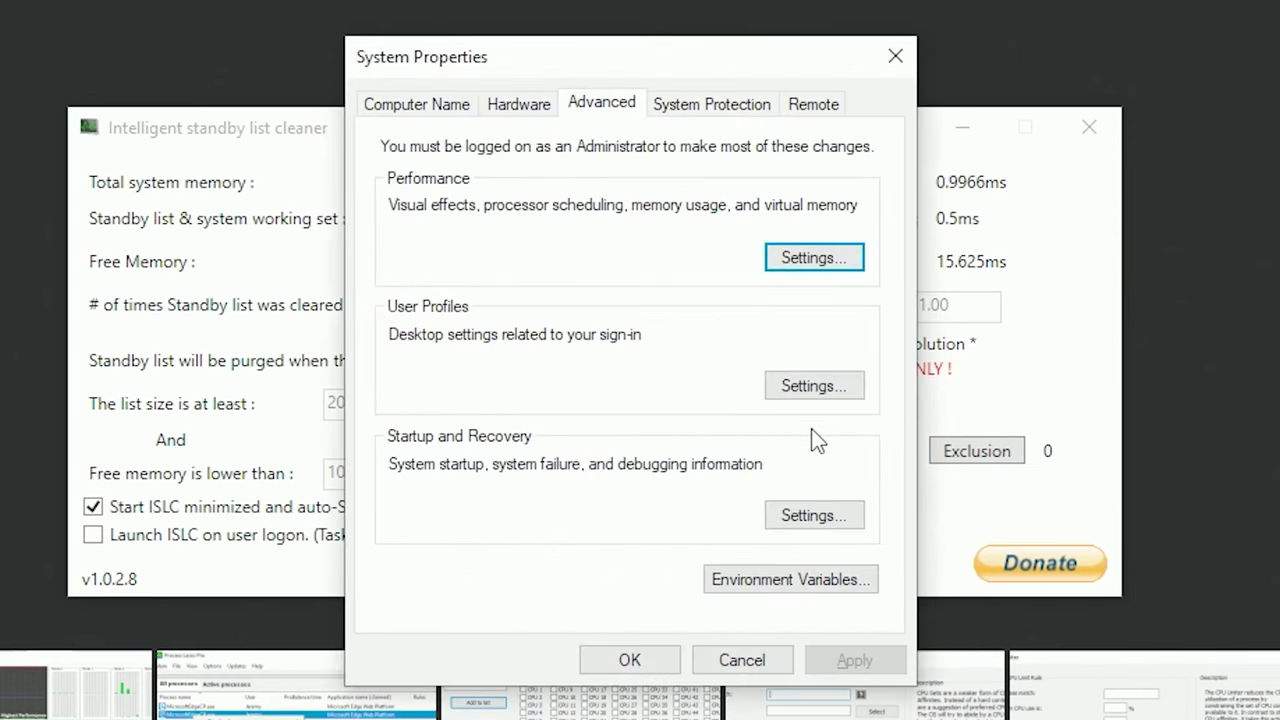
click(805, 260)
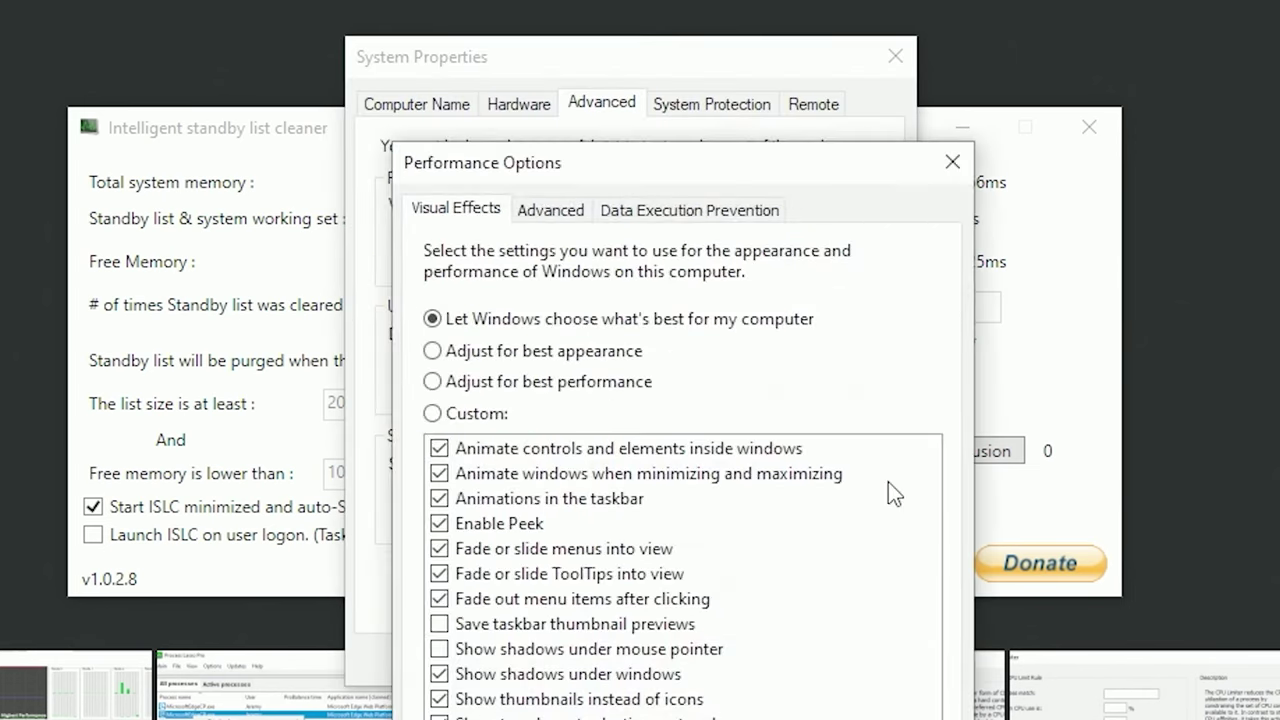
click(551, 211)
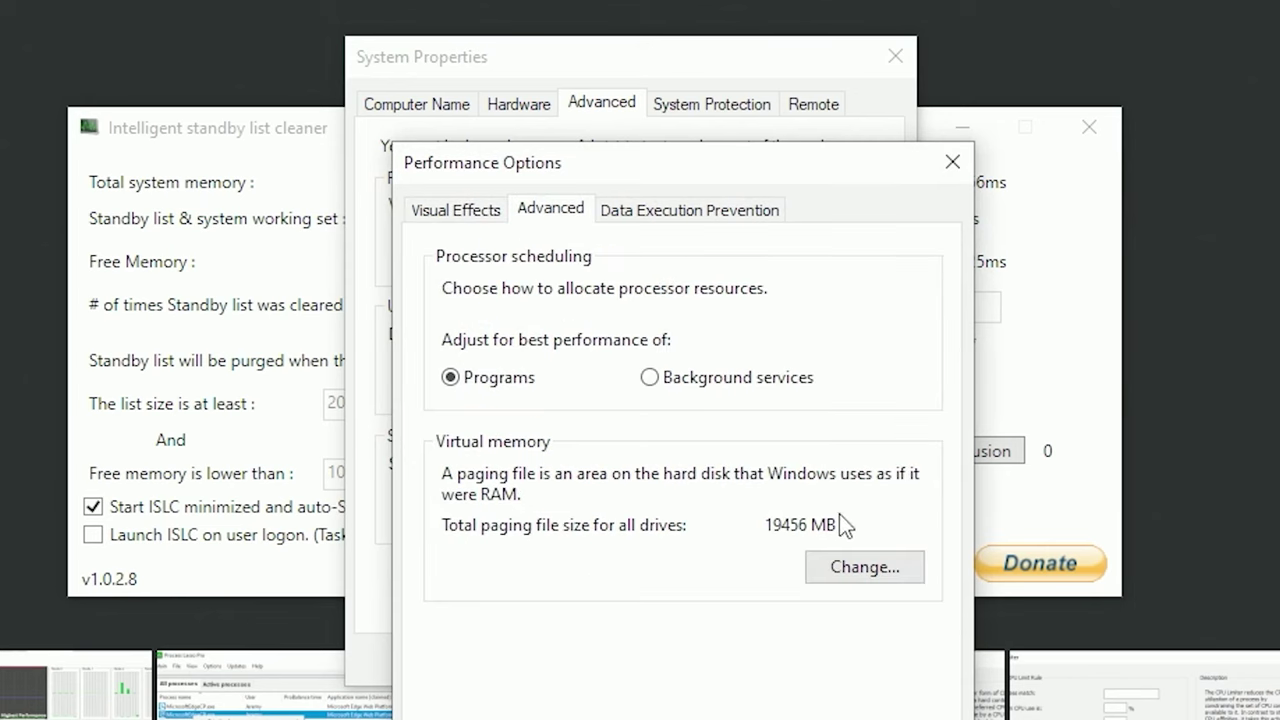
click(843, 578)
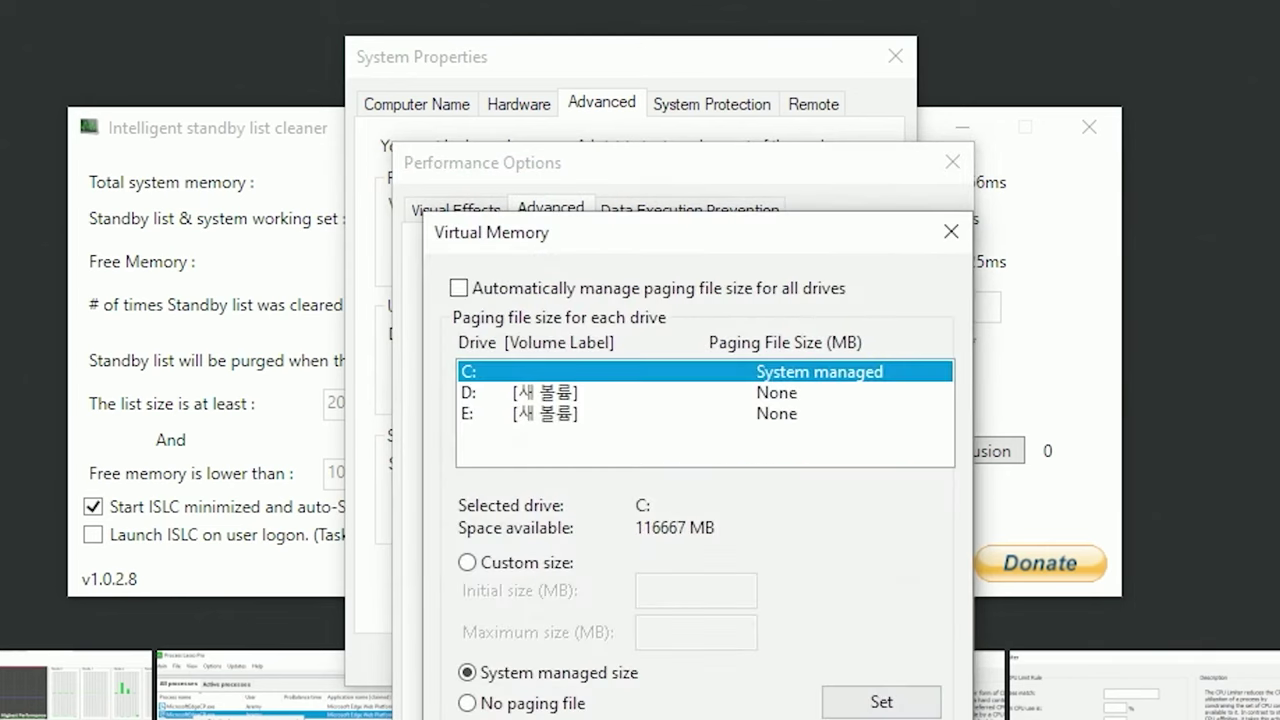
Step: Give drive C: a custom paging file with an initial size of 1024 MB and a maximum of 10000 MB, and close the dialogs
click(641, 244)
click(560, 568)
click(714, 591)
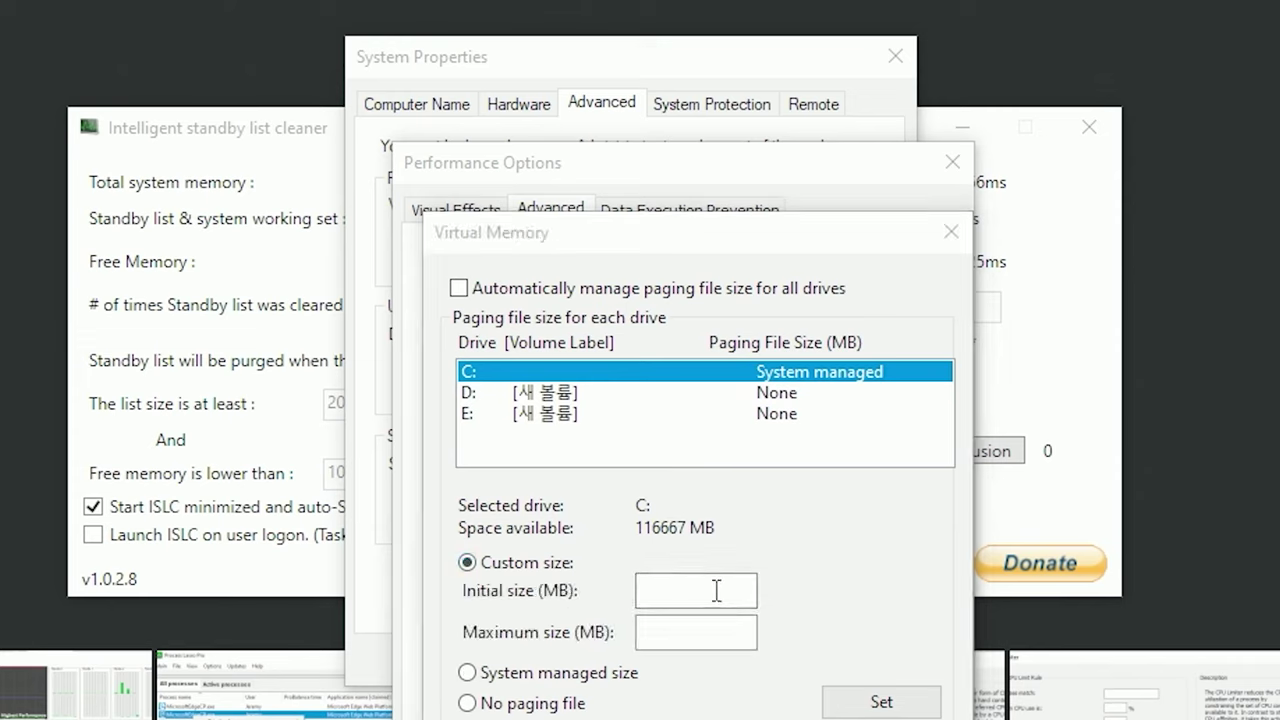
text(4)
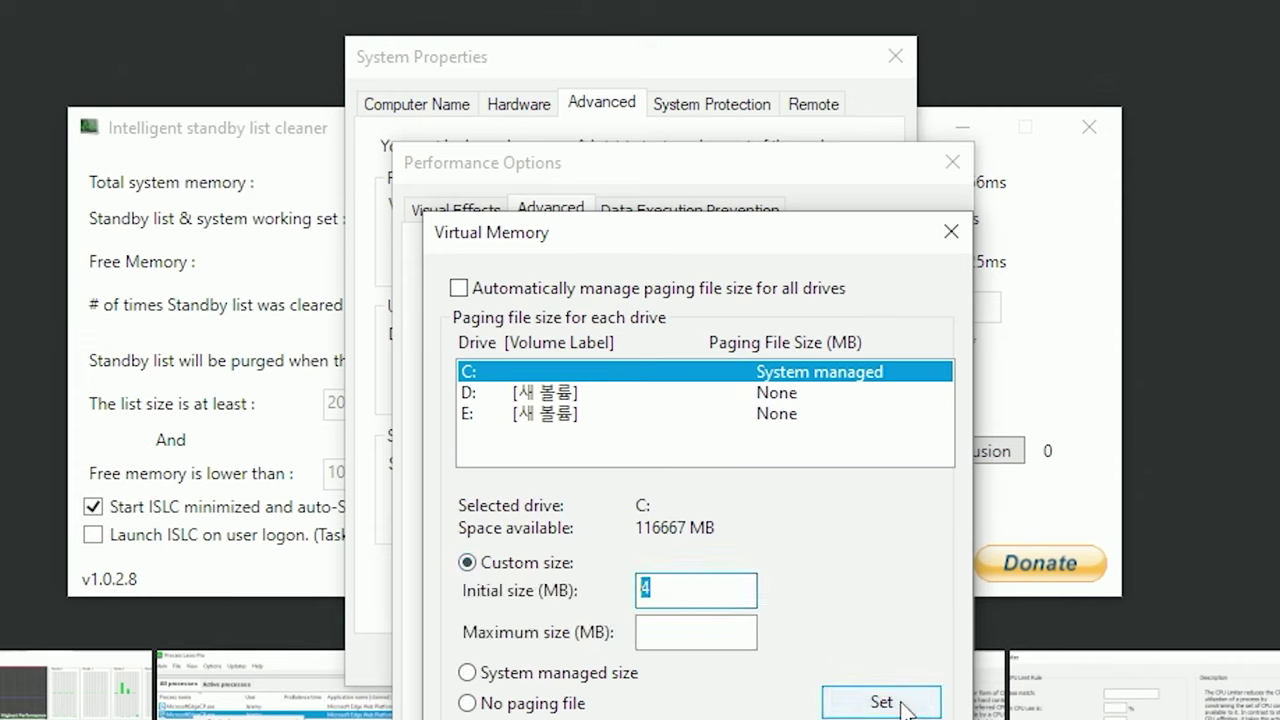
text(1024)
click(695, 623)
text(100000)
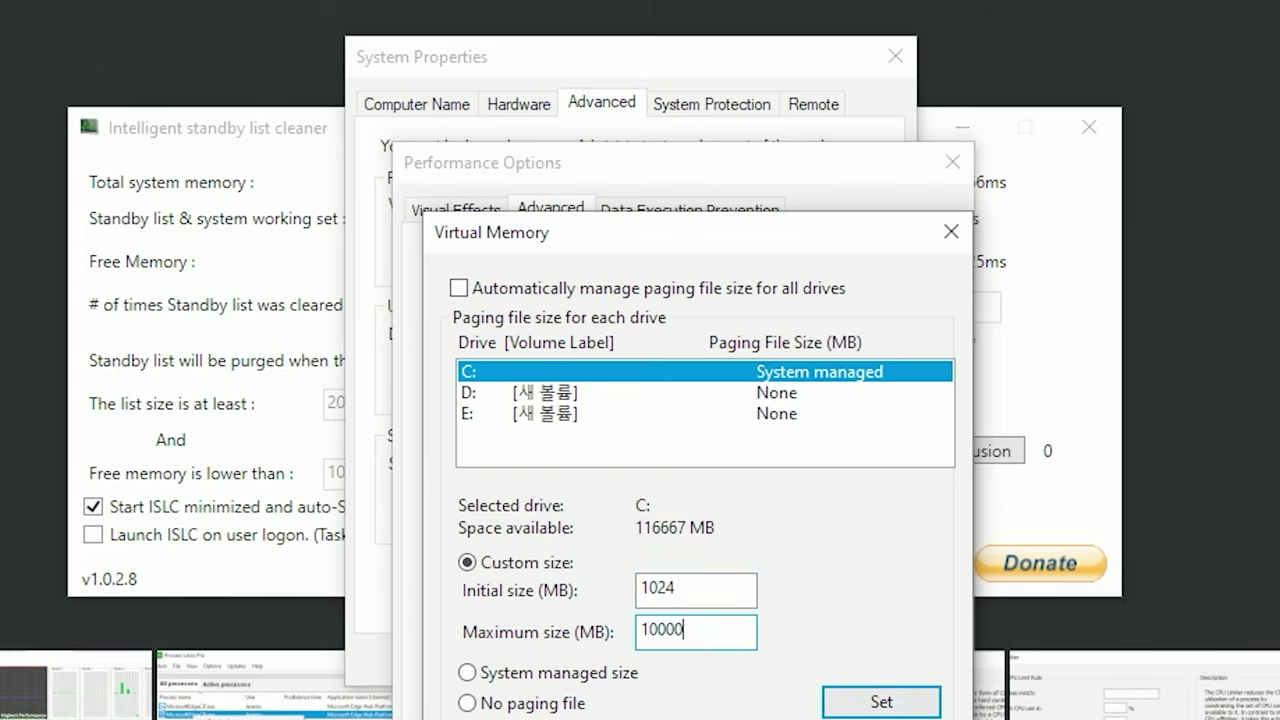
click(866, 716)
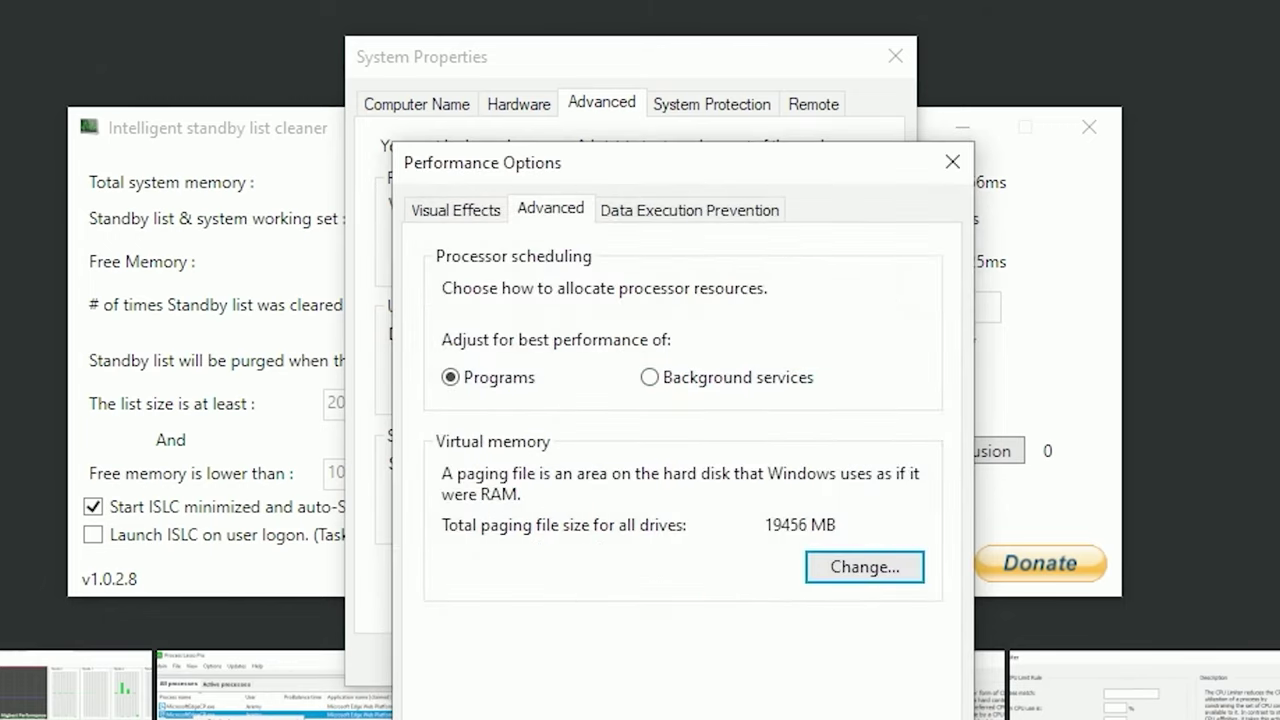
click(745, 716)
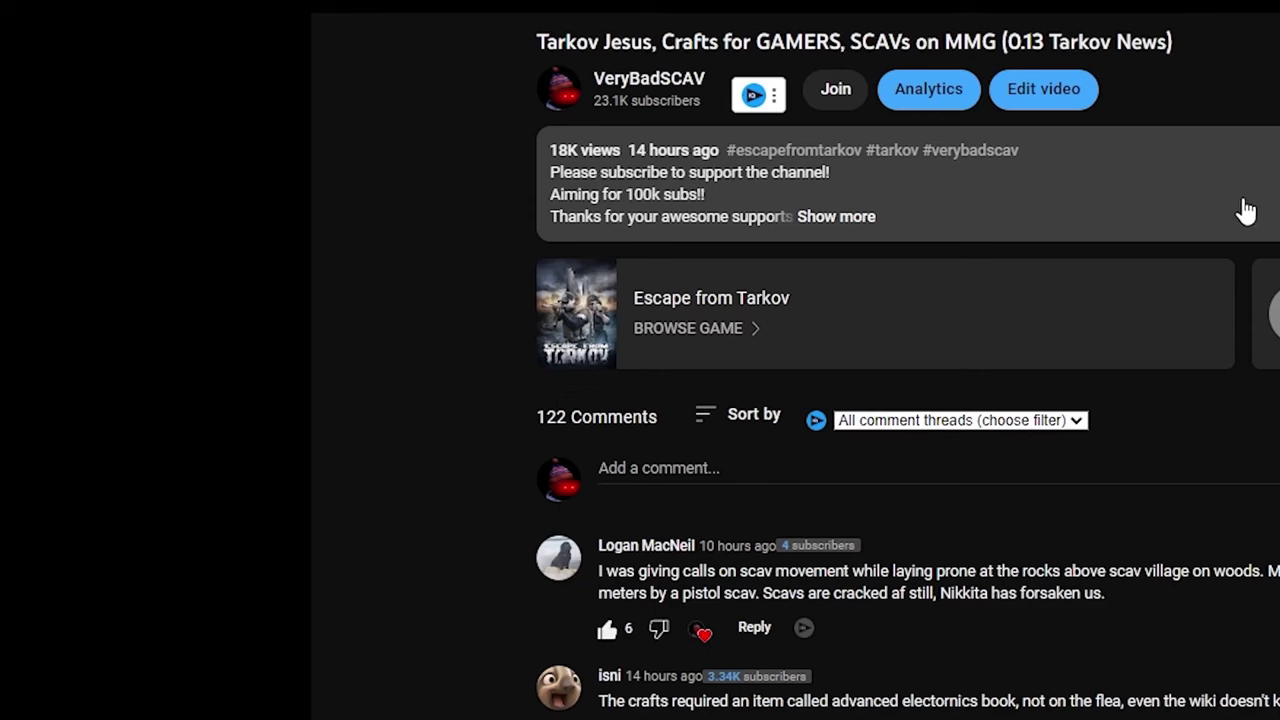
Step: On the YouTube page of the Tarkov news video, expand the full description to view its links
click(1240, 208)
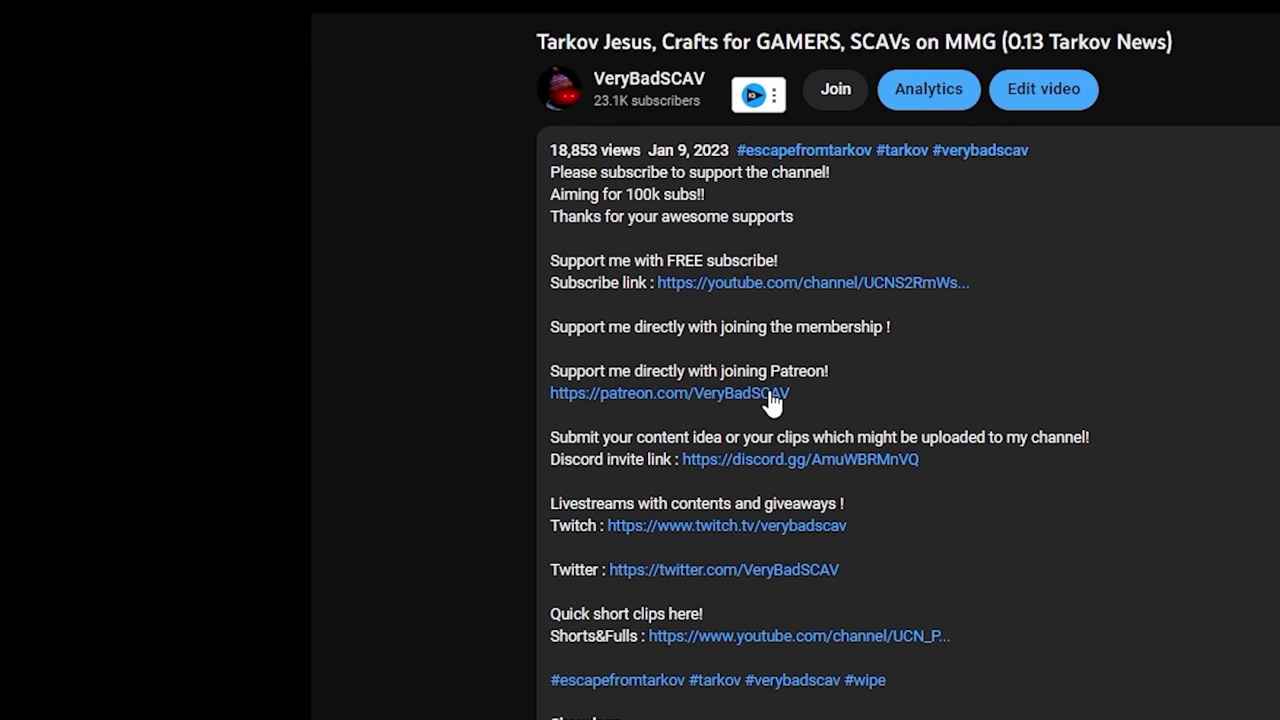